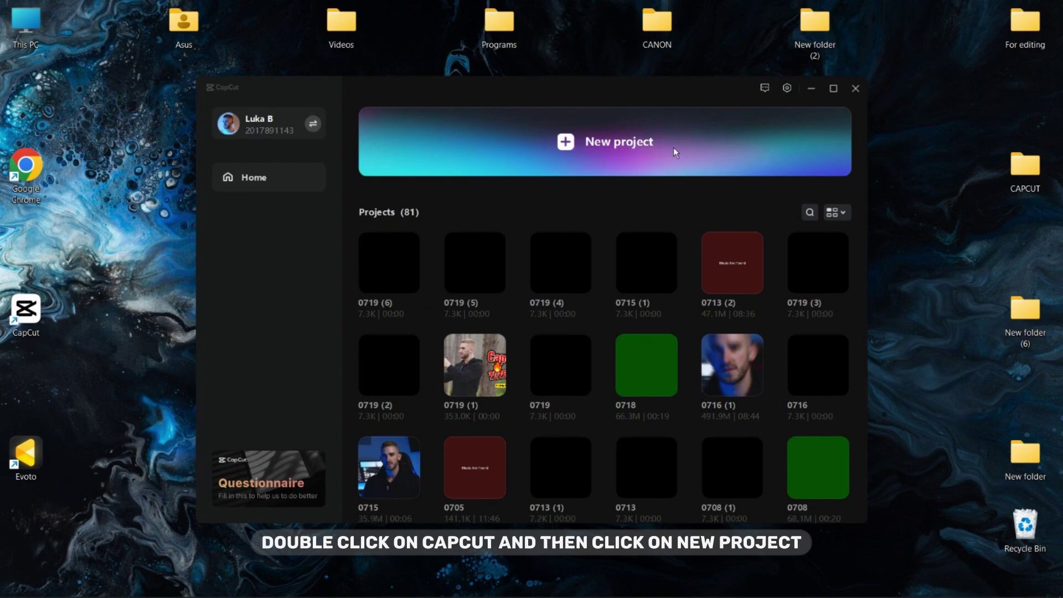
- Create a new project and import Video 1.mp4 and Video 2.mp4 from the desktop's New folder
click(673, 147)
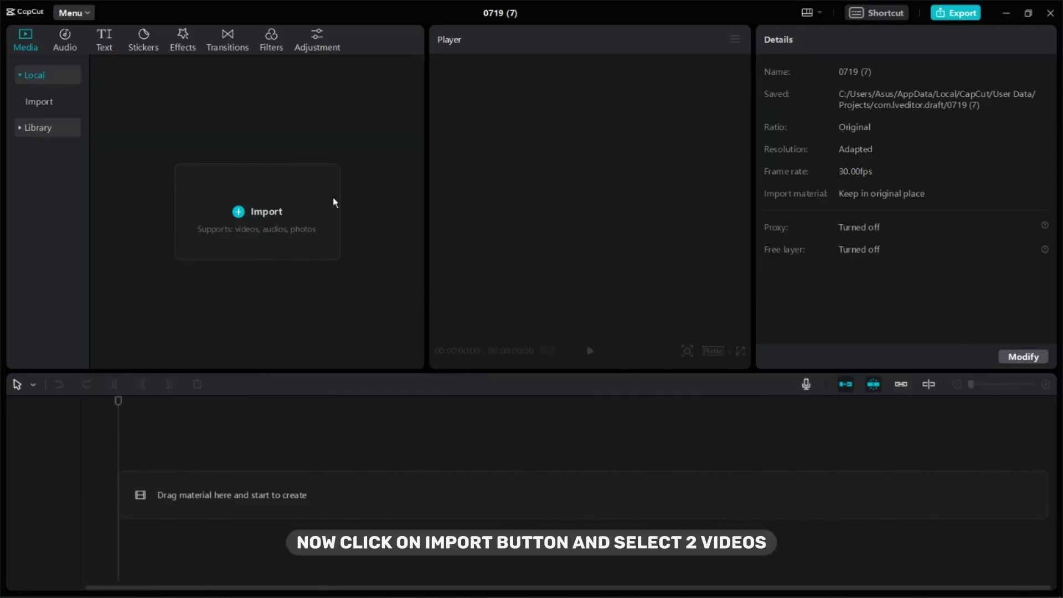
click(299, 211)
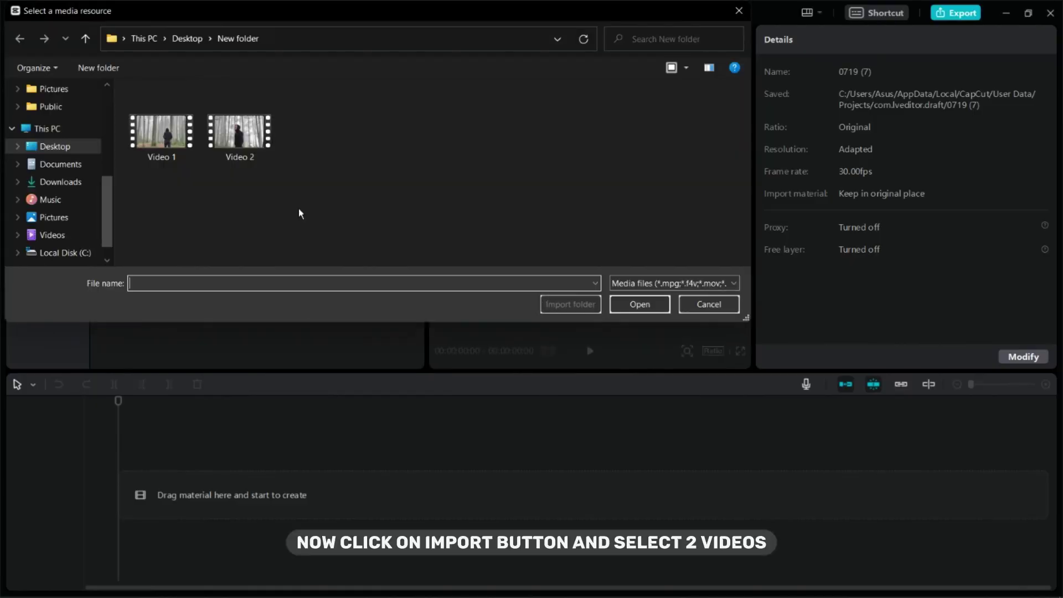
drag(297, 208, 158, 137)
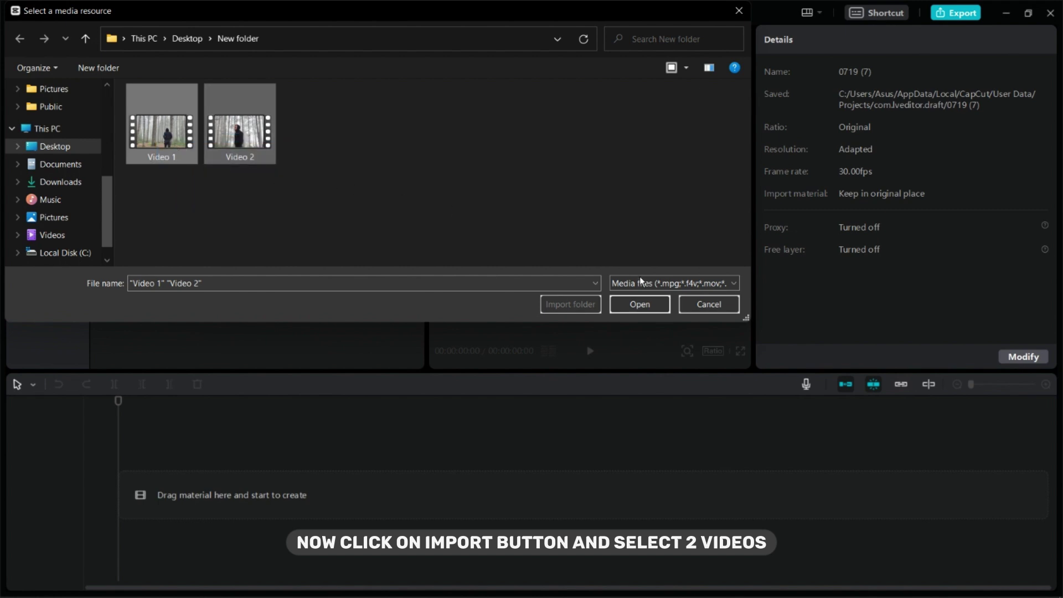
click(651, 305)
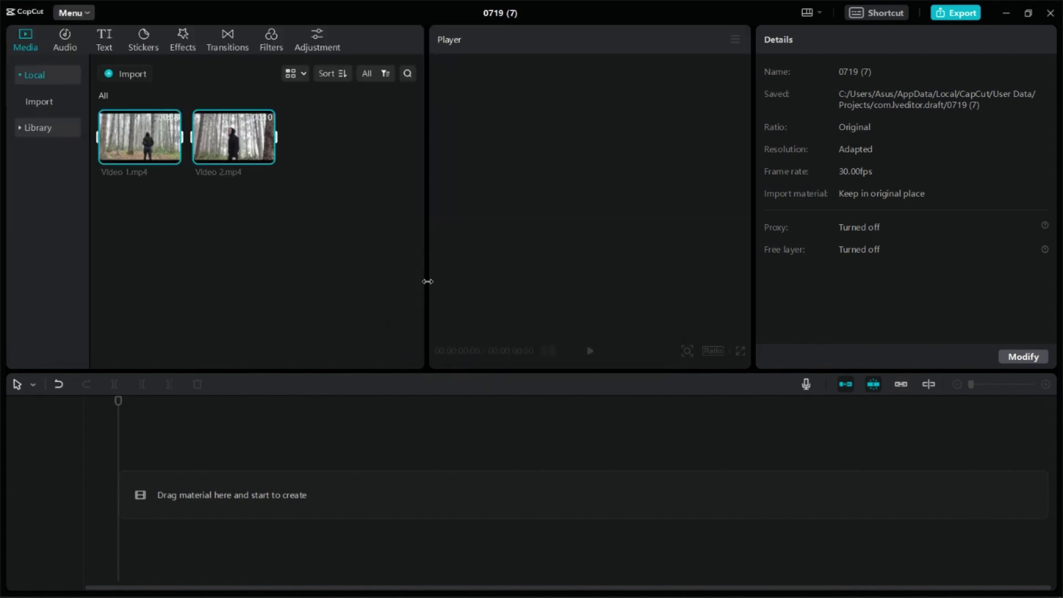
- Place Video 1.mp4 on the main track and Video 2.mp4 on an overlay track starting slightly later
click(287, 267)
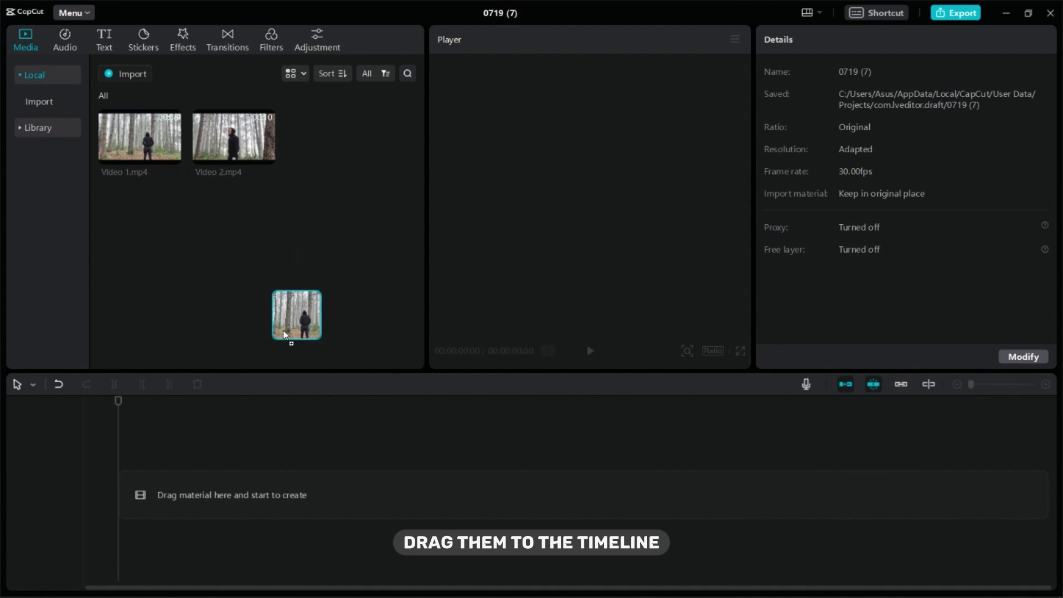
drag(279, 349, 270, 460)
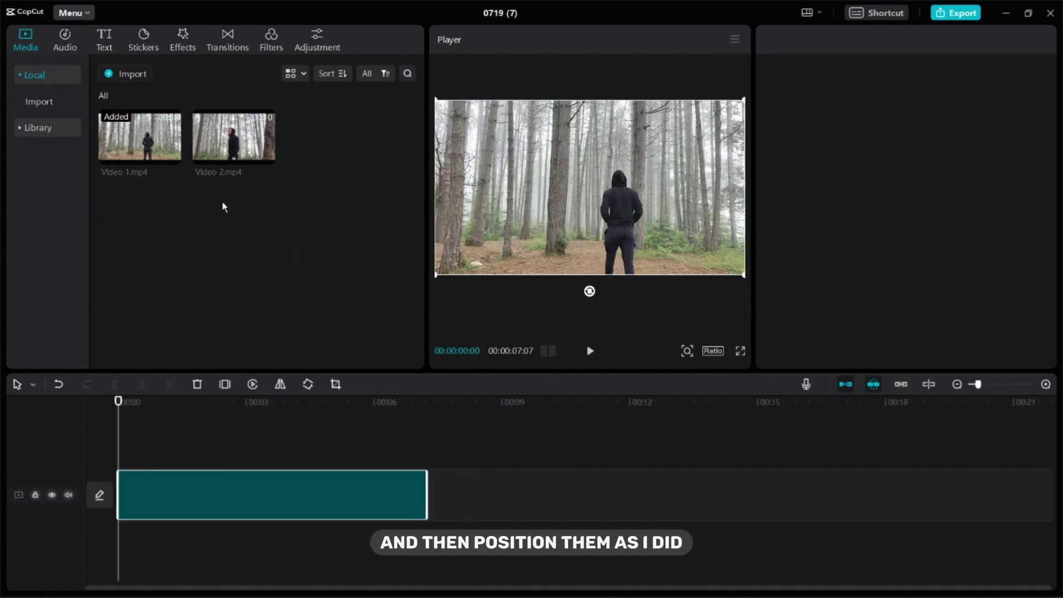
drag(260, 147, 133, 440)
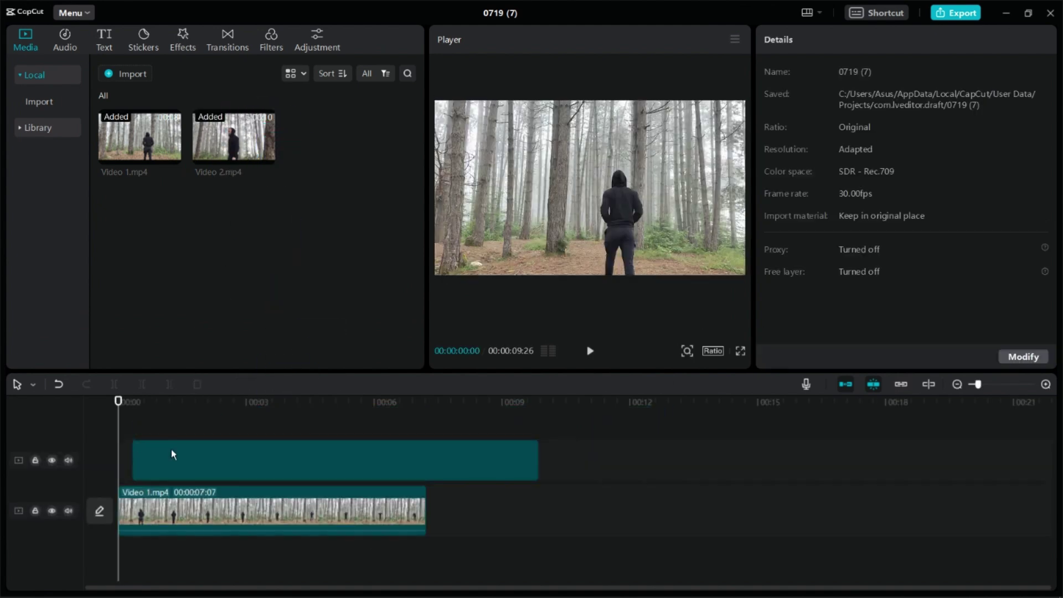
click(990, 384)
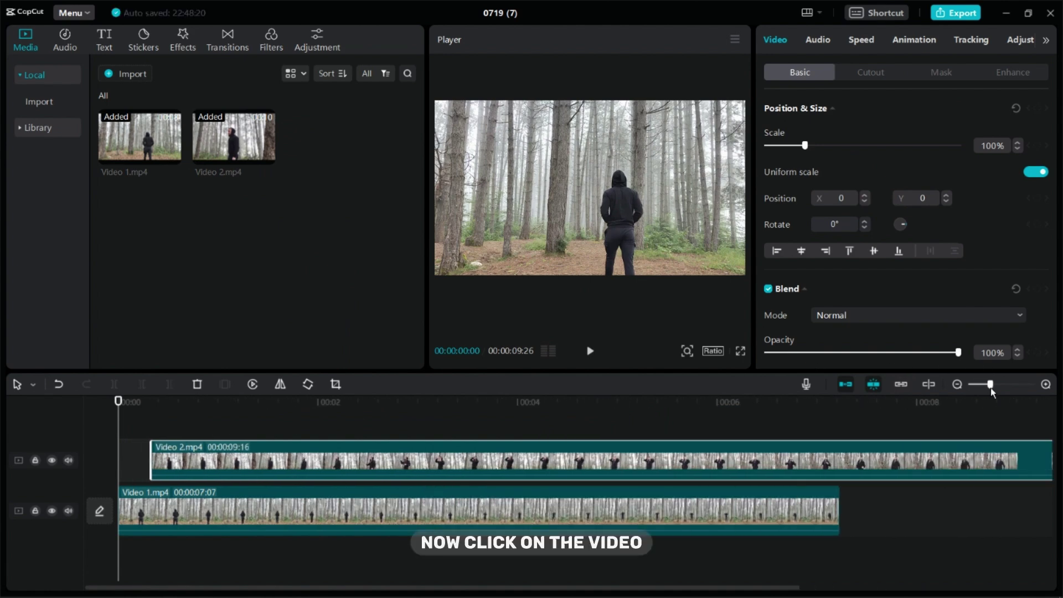
- At Video 2's start, keyframe a grass-green chroma key with Strength raised to 25
click(152, 433)
click(181, 455)
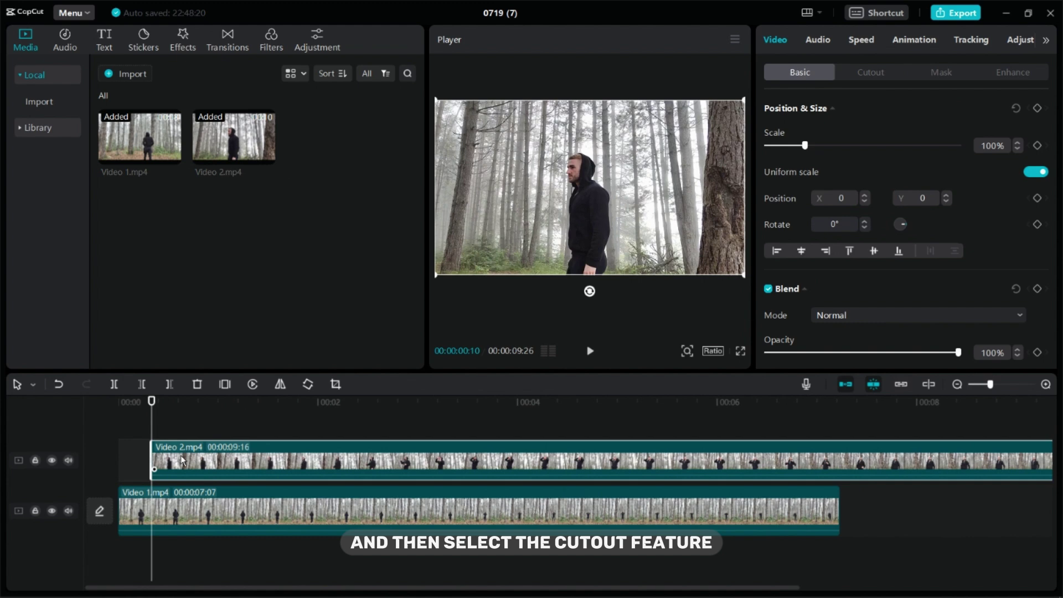
click(860, 79)
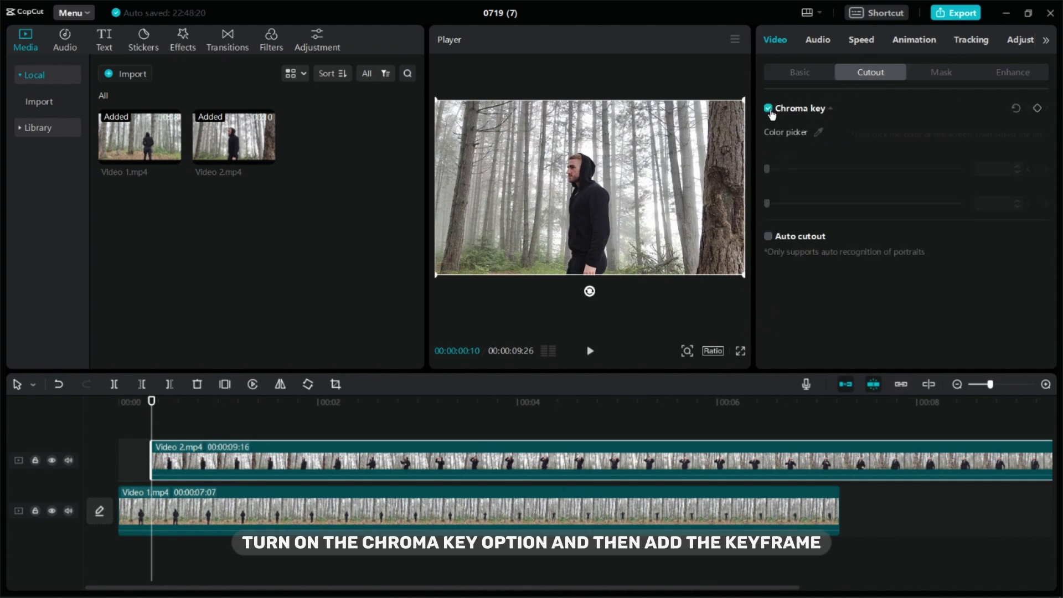
click(1038, 109)
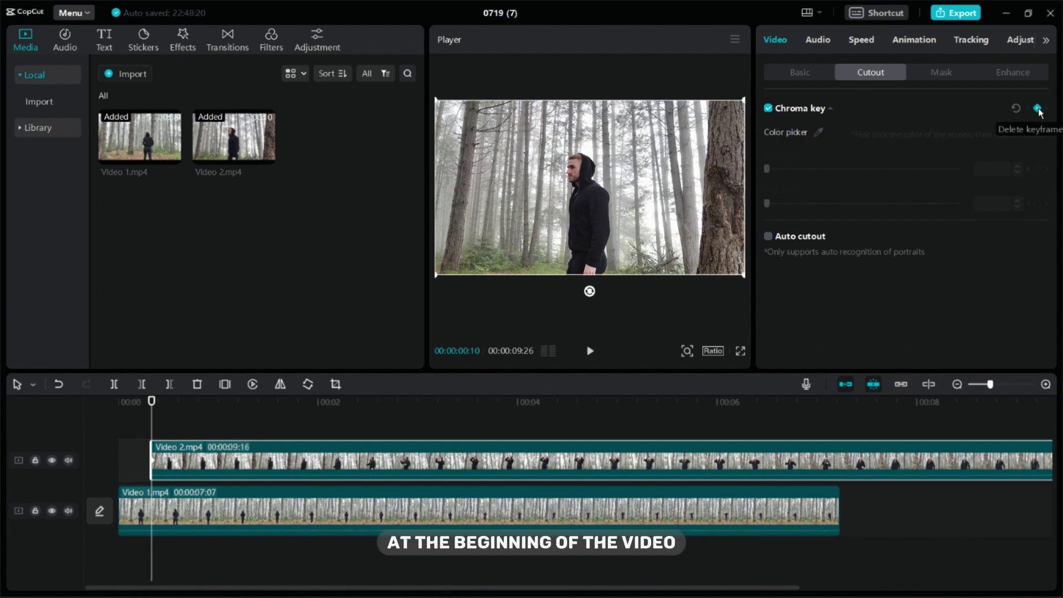
click(818, 132)
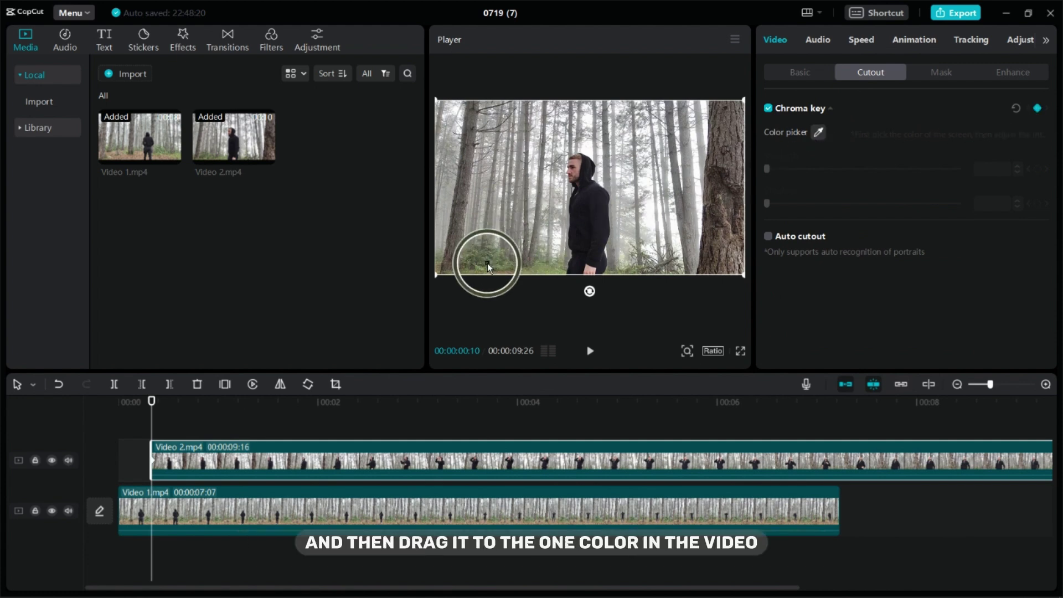
click(535, 268)
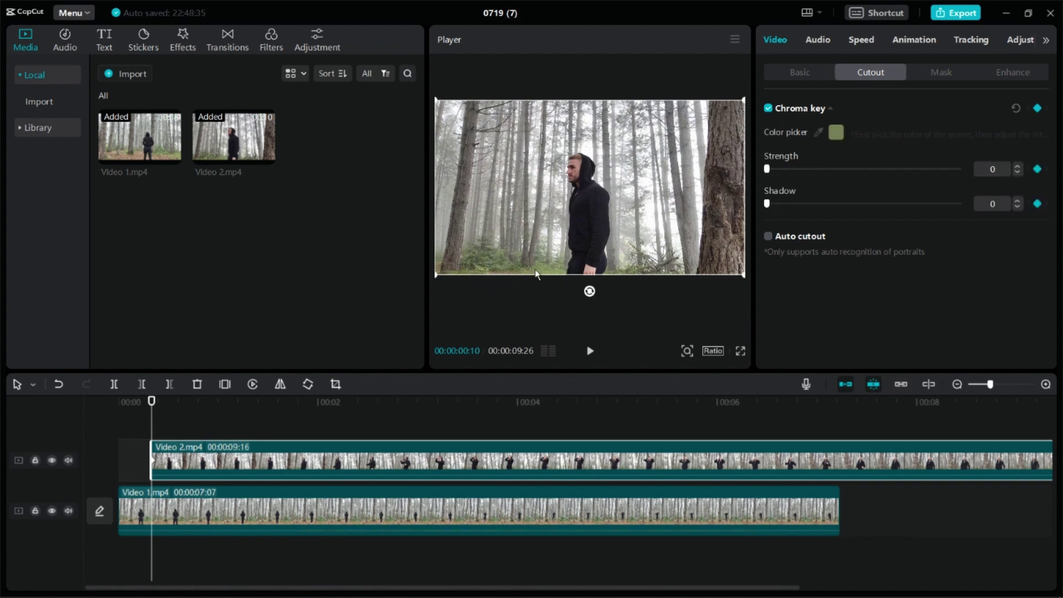
drag(767, 169, 798, 170)
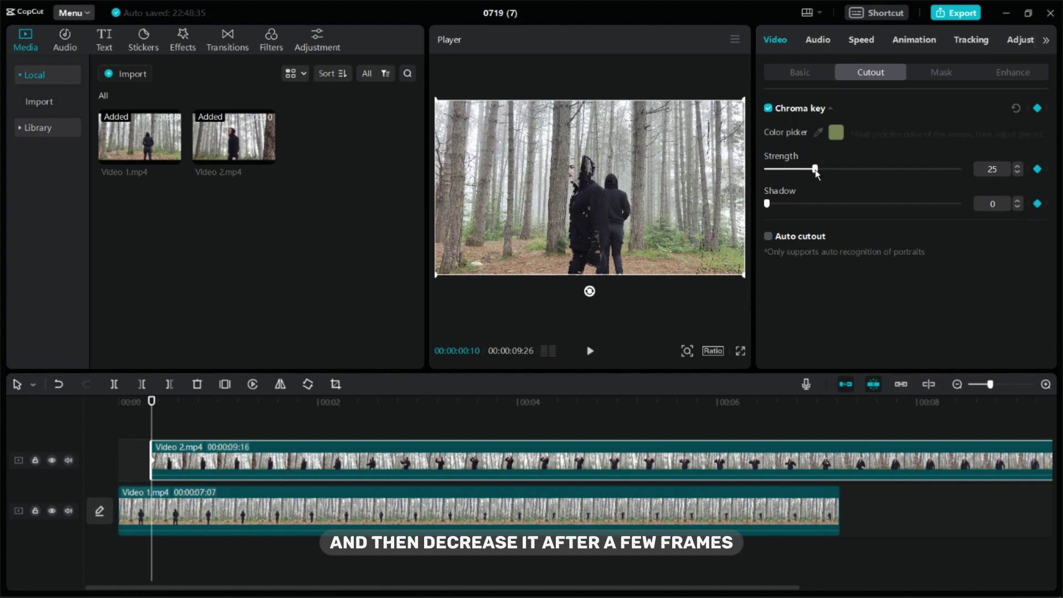
- At 00:00:01:18, keyframe the chroma key Strength back down to 0
click(260, 441)
drag(272, 443, 295, 443)
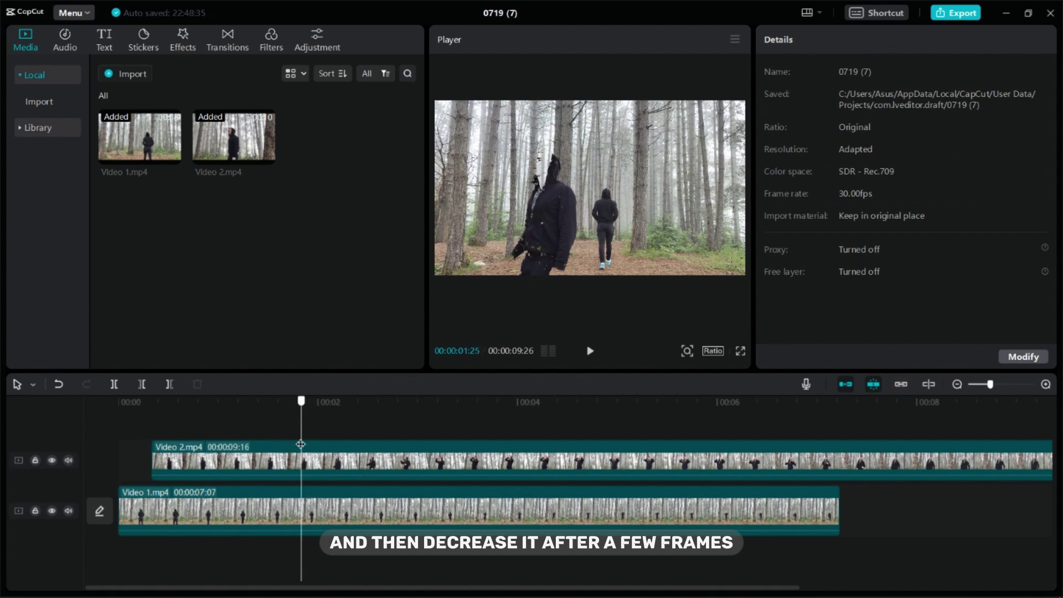
drag(299, 444, 278, 443)
click(287, 457)
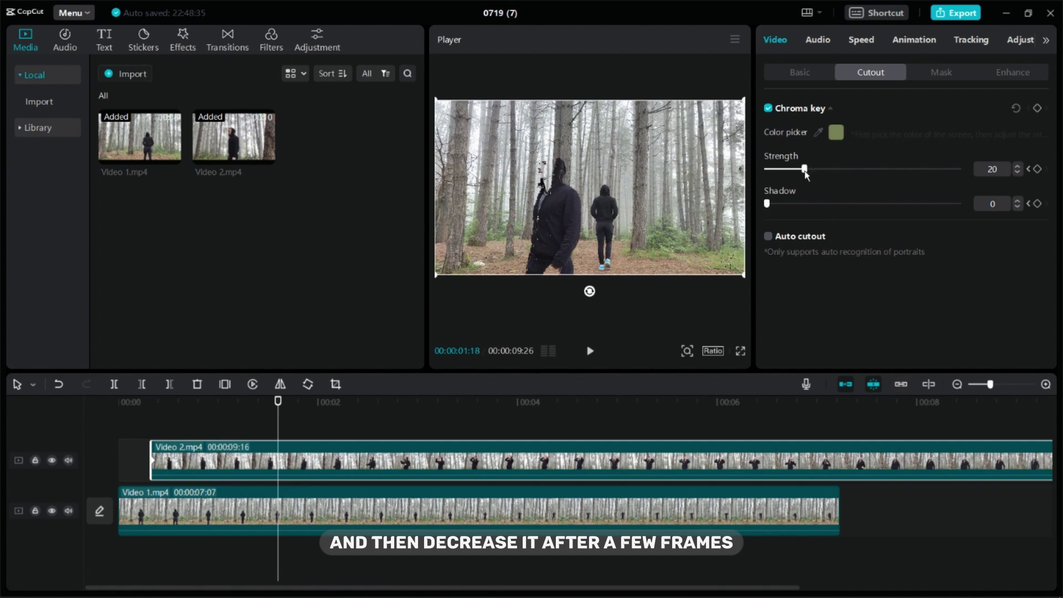
drag(804, 169, 757, 190)
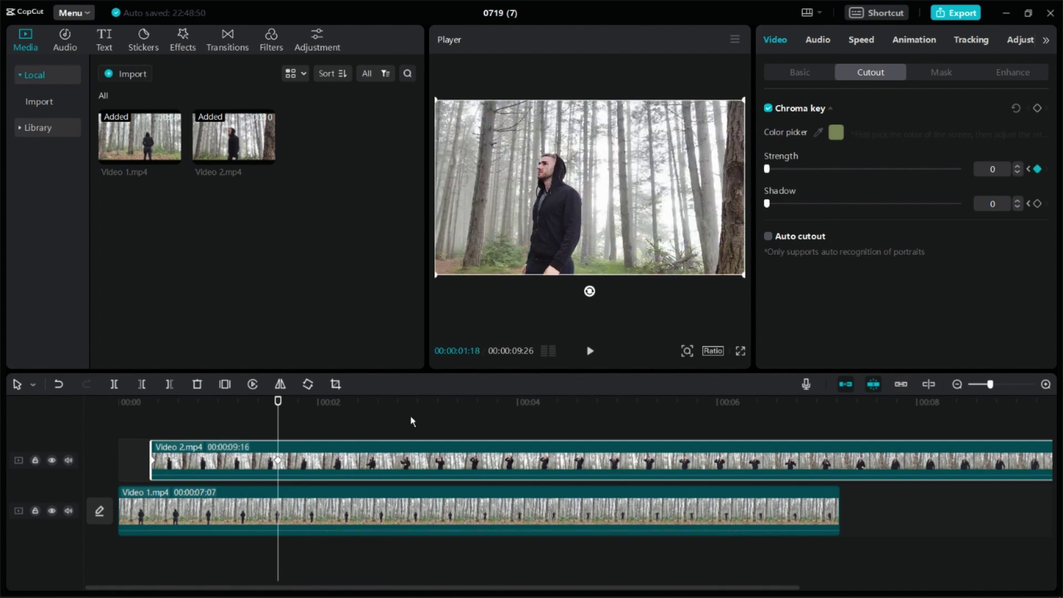
- Preview the composite, then apply the 0.5s Fade In entrance animation to Video 2
click(148, 436)
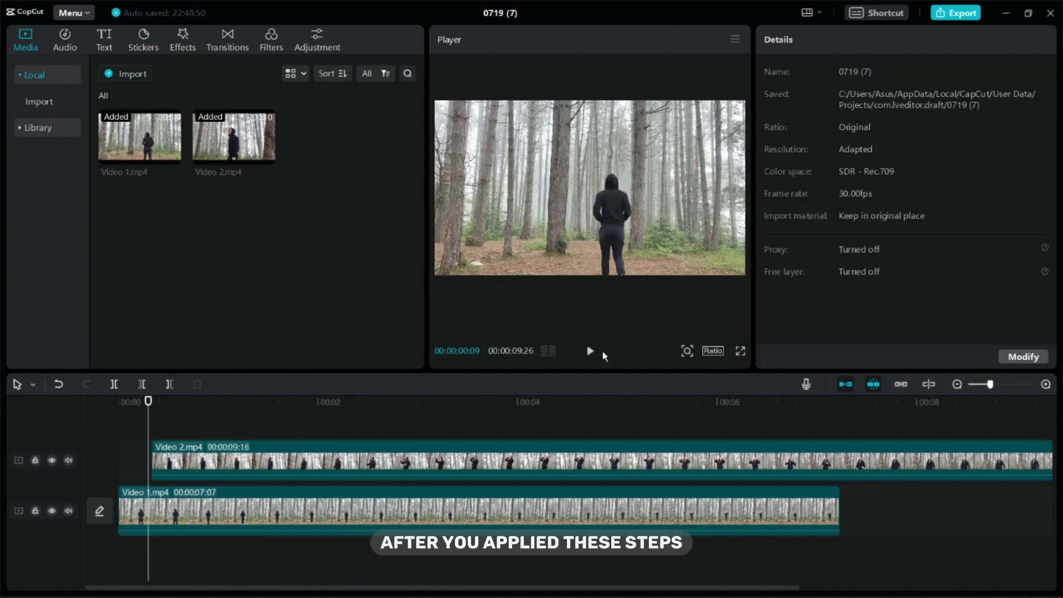
click(590, 351)
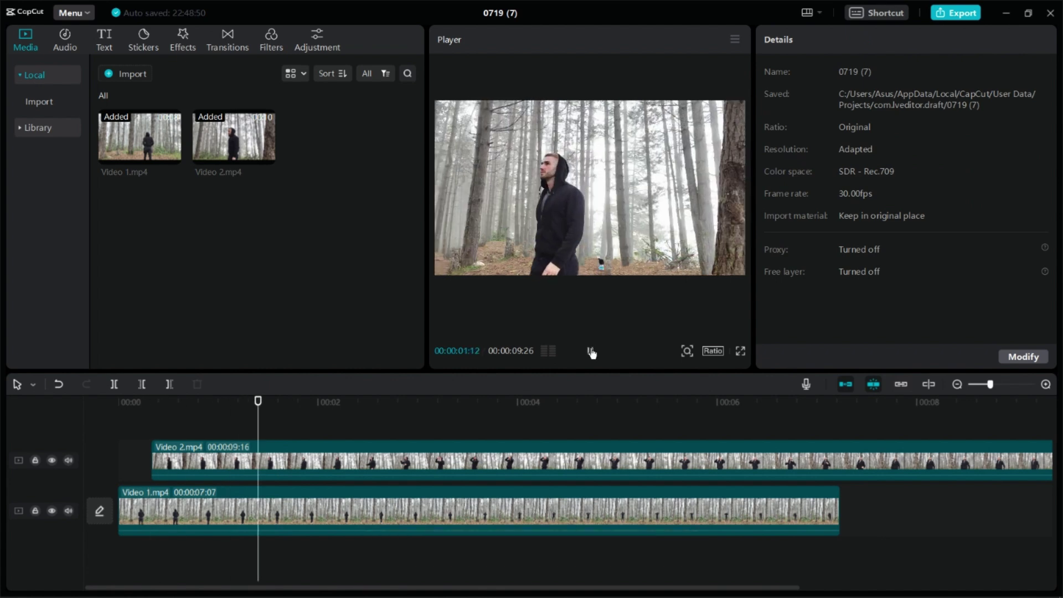
click(591, 351)
click(396, 444)
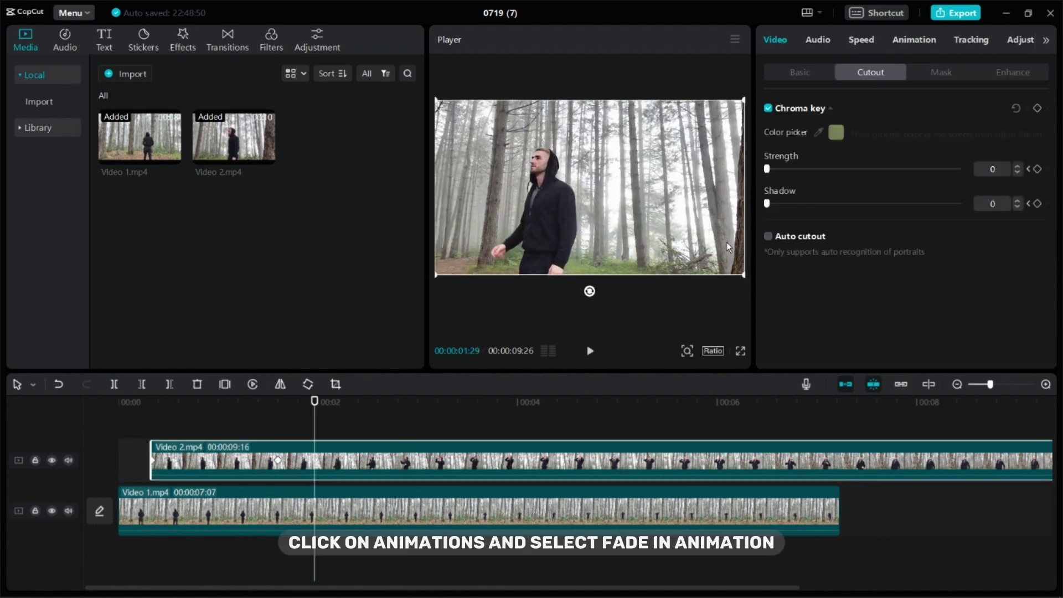
click(914, 43)
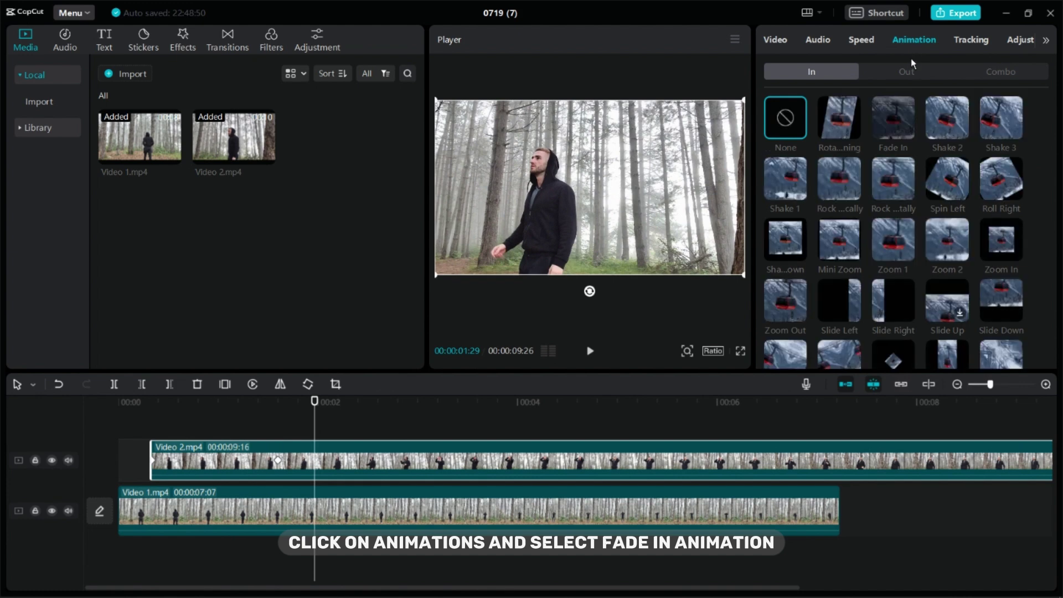
click(902, 108)
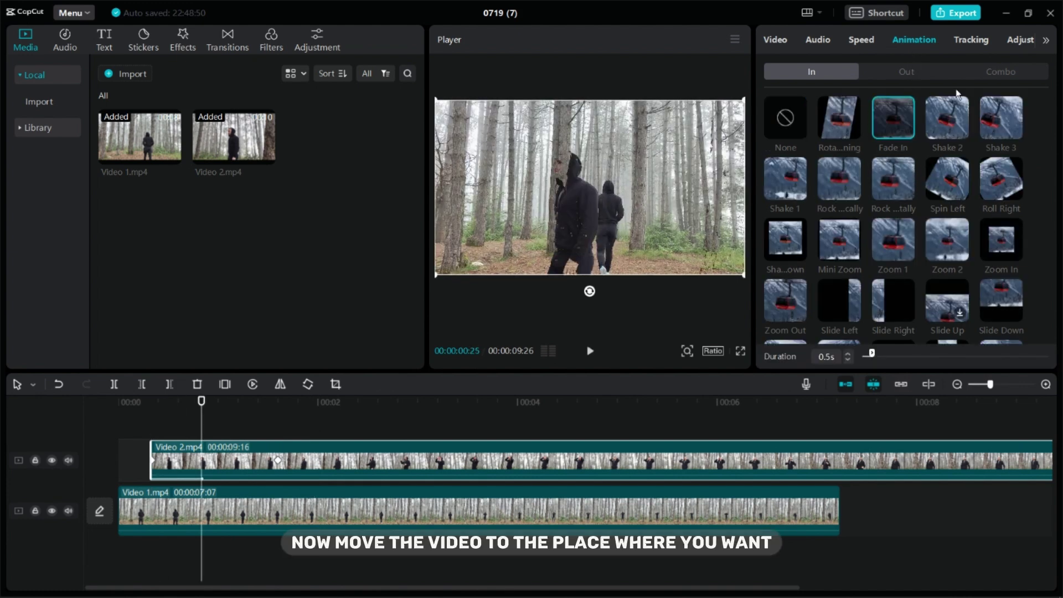
- Move Video 2 on its track so it starts at about 00:02
drag(463, 475, 852, 475)
click(295, 449)
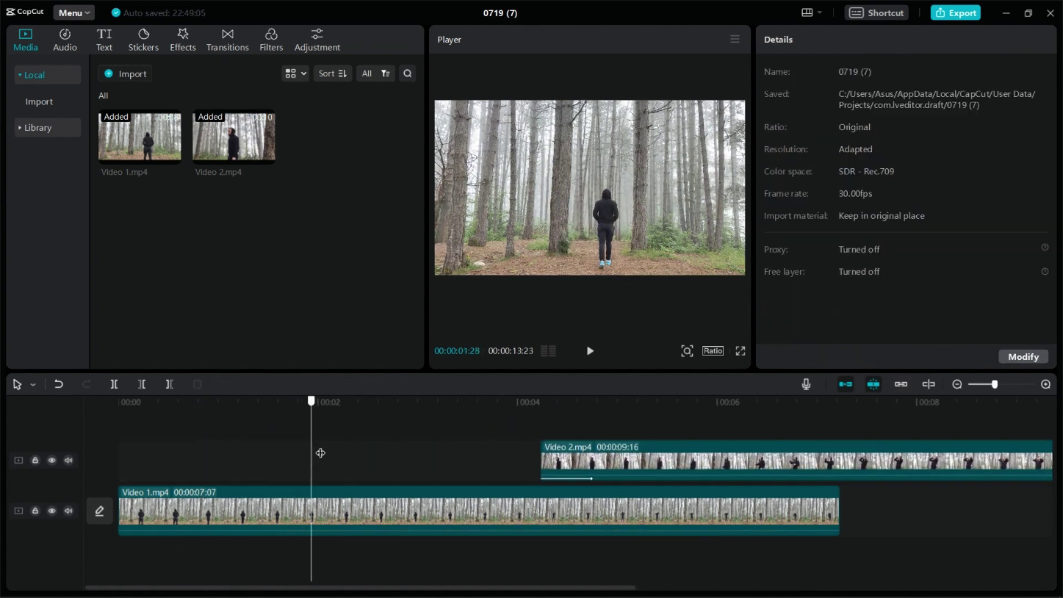
drag(420, 453, 469, 452)
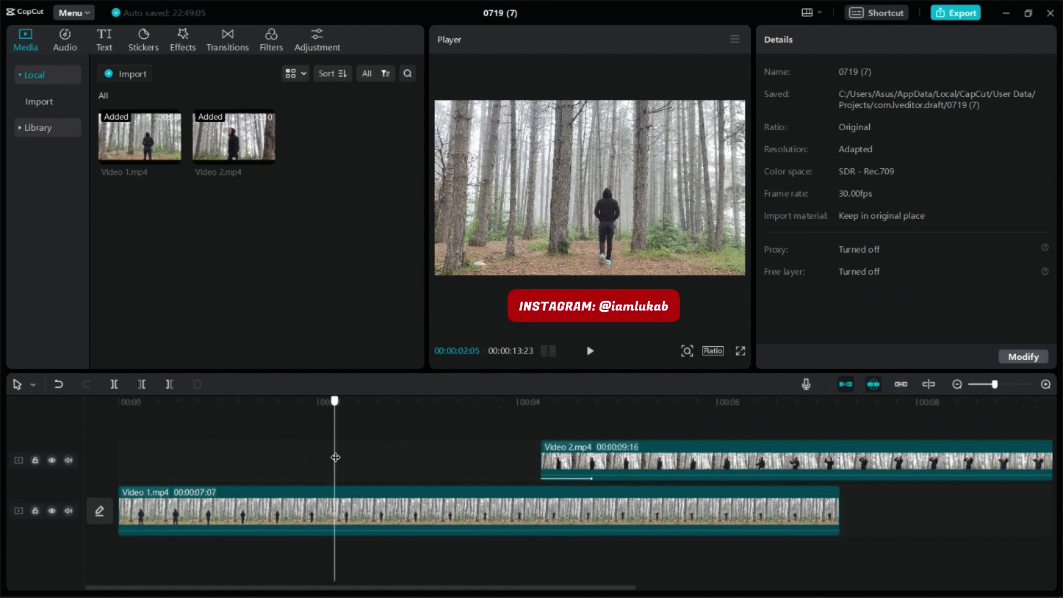
drag(588, 456, 407, 467)
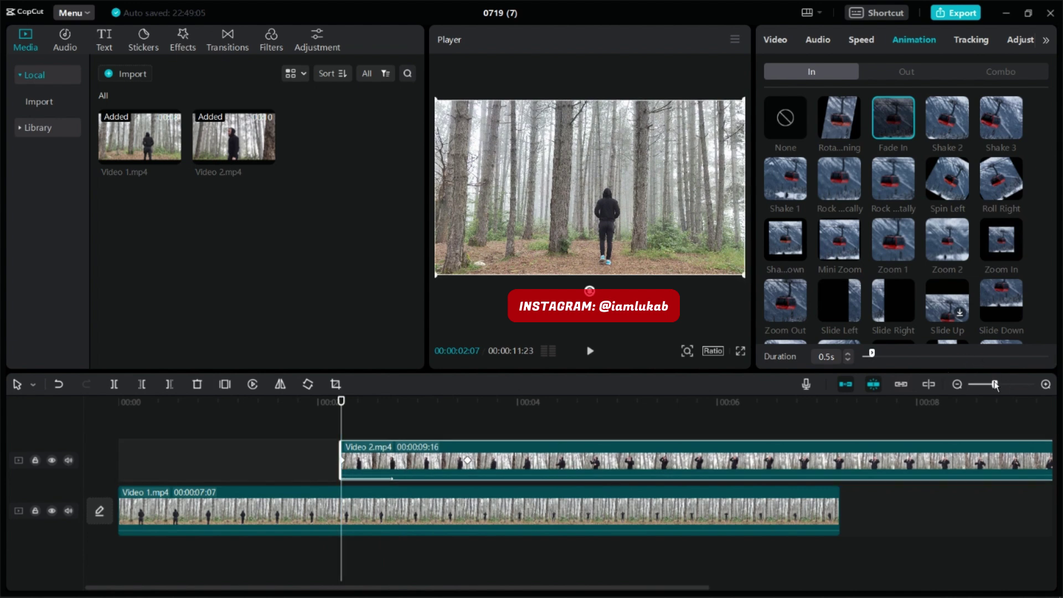
- Zoom out and play the 11:23-long composite from the beginning
drag(995, 386, 987, 384)
click(164, 439)
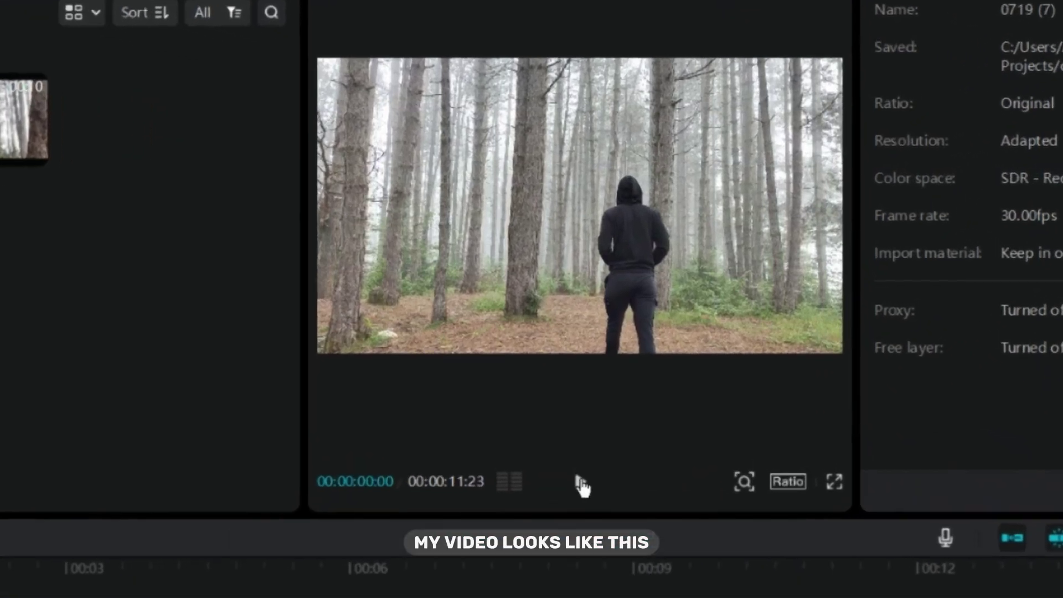
click(590, 350)
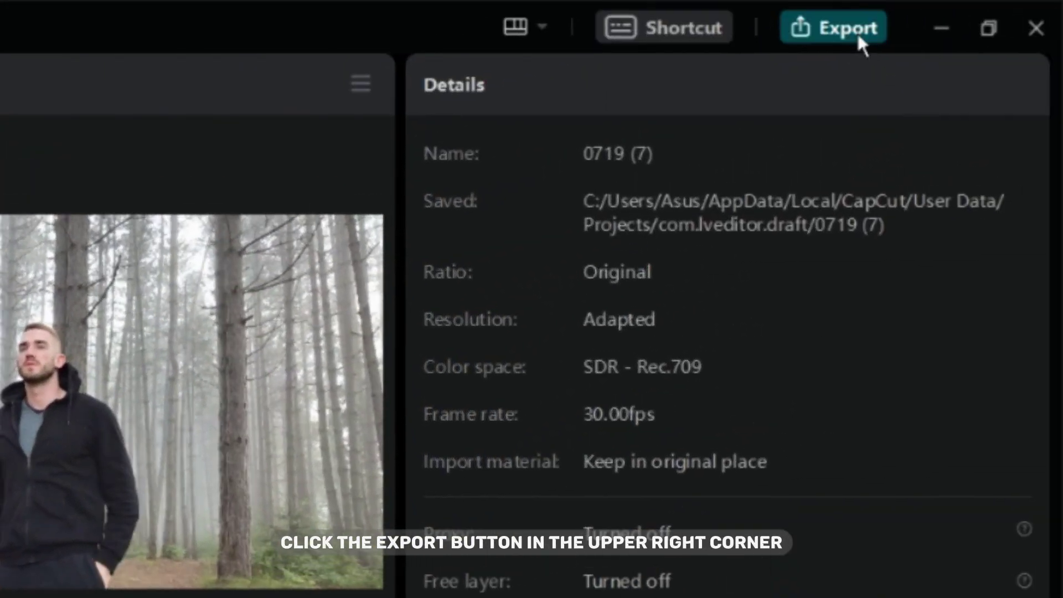
- Export project 0719 (7) as a 1080P, 30fps H.264 mp4
click(856, 31)
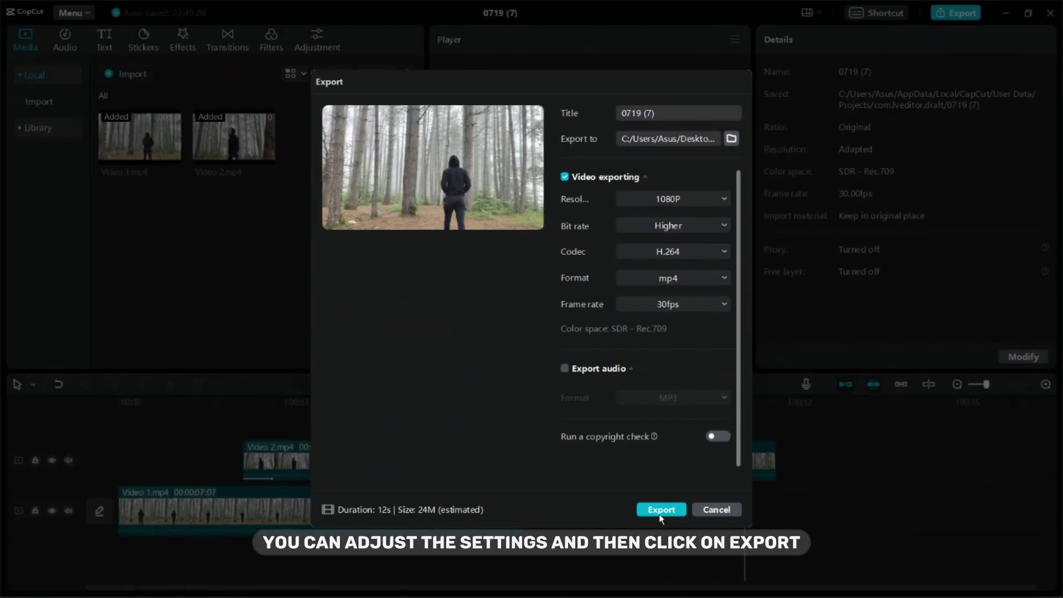
click(660, 510)
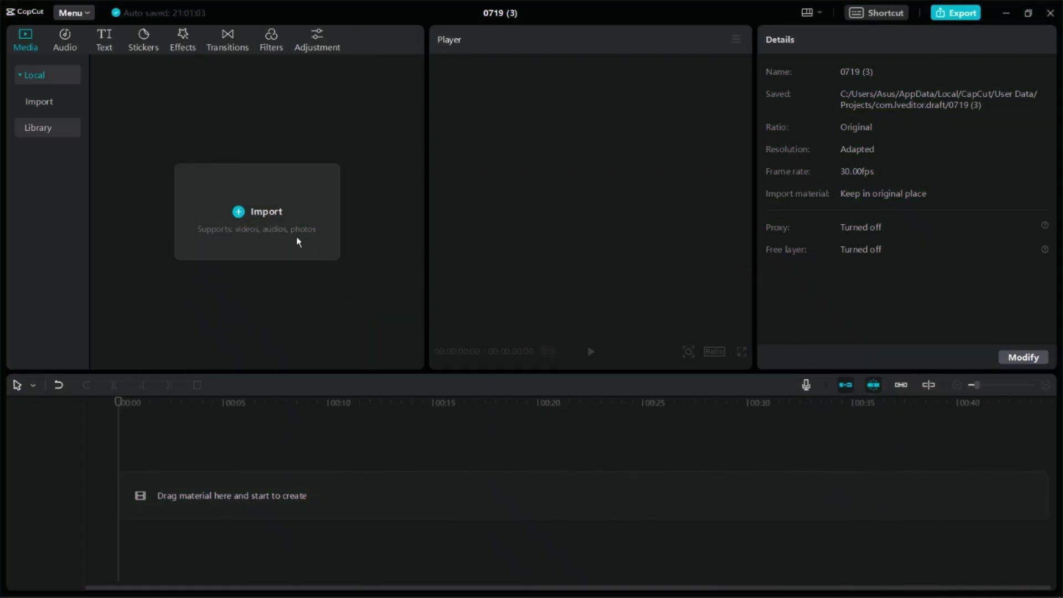
- Import 0719 (2).mp4 from the Desktop and place the 14:21 clip on the timeline
click(294, 237)
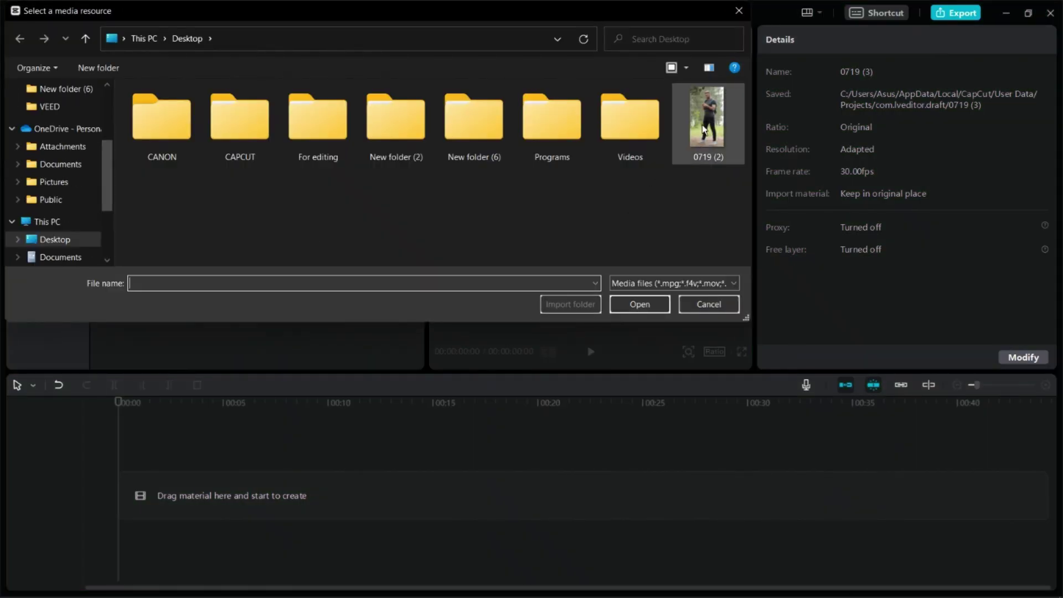
double_click(702, 125)
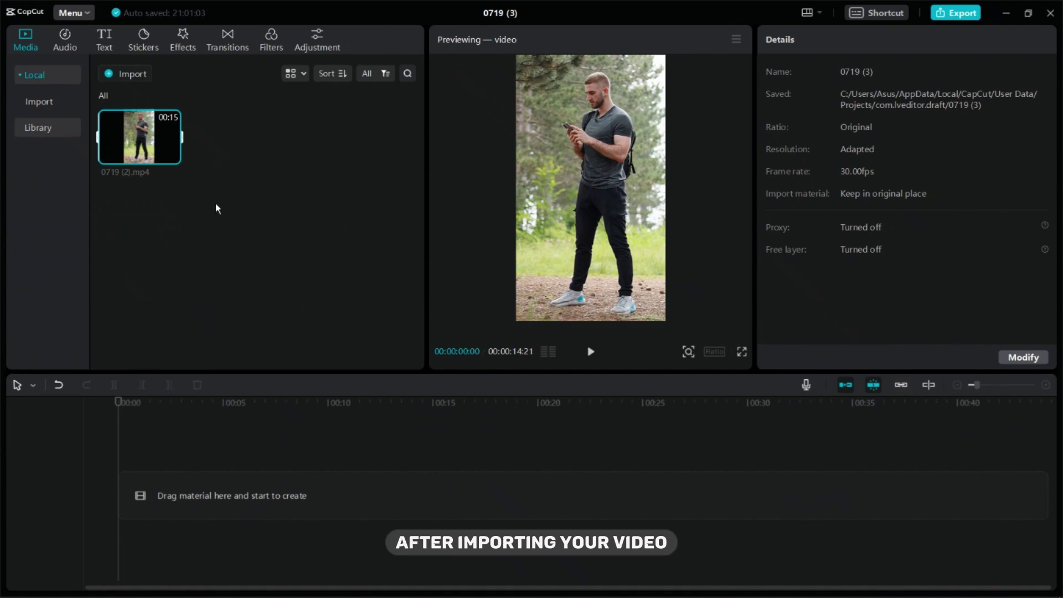
drag(148, 158, 247, 444)
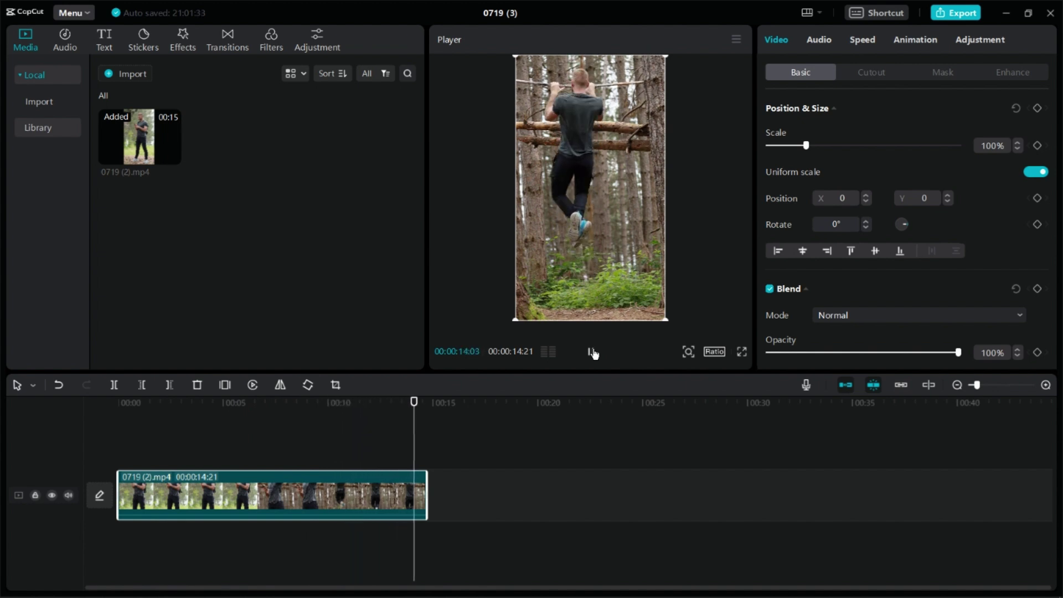
- Use Split scene on 0719 (2).mp4 to cut it into three separate clips
click(251, 460)
click(254, 496)
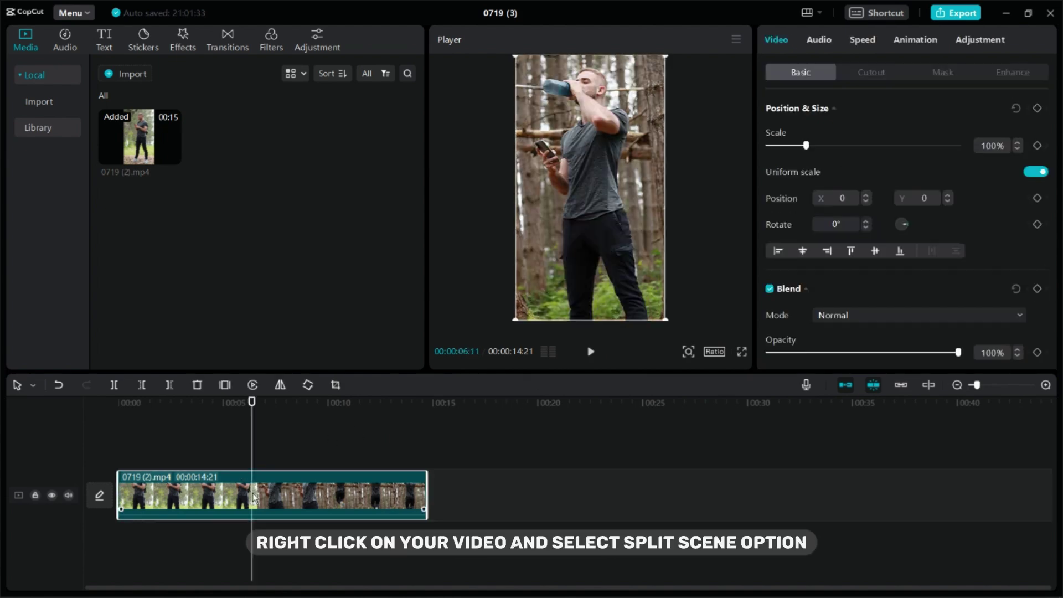
right_click(254, 496)
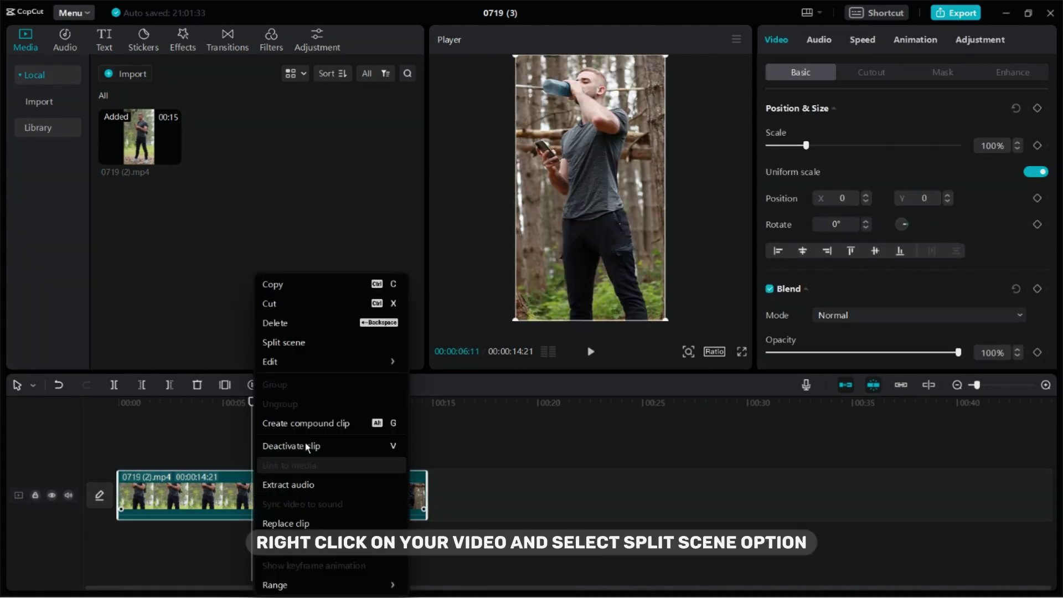
click(359, 348)
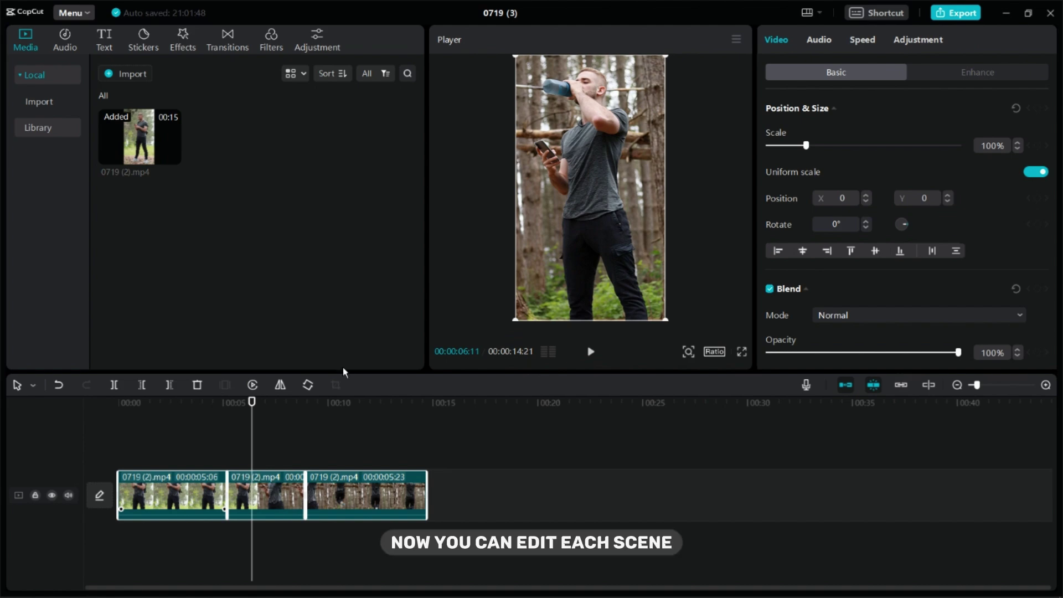
- Add a 0.8s Camera Pull in transition at the first cut and Pull Out at the second
click(219, 452)
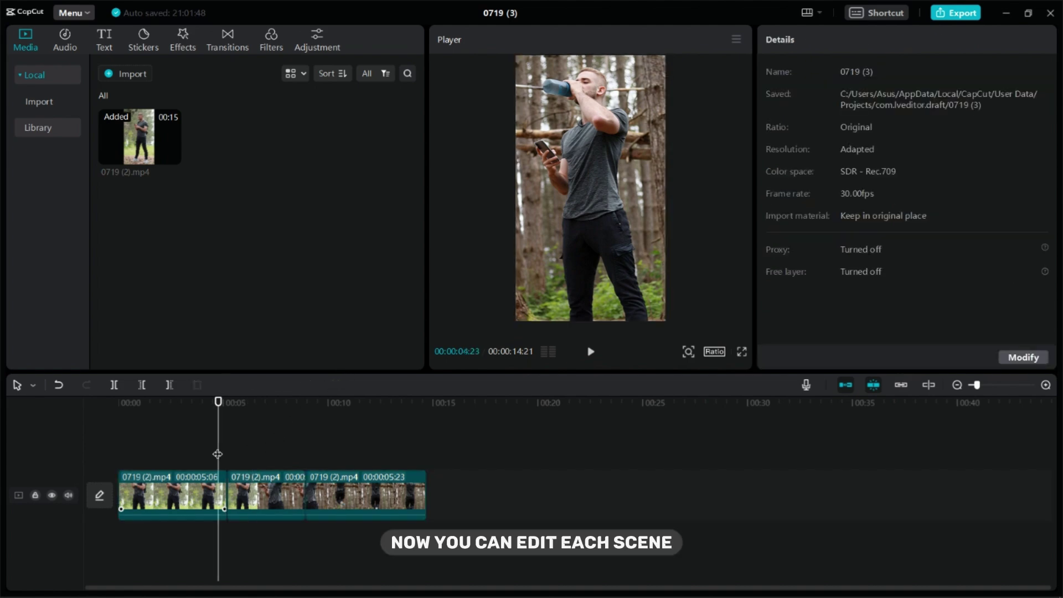
click(237, 494)
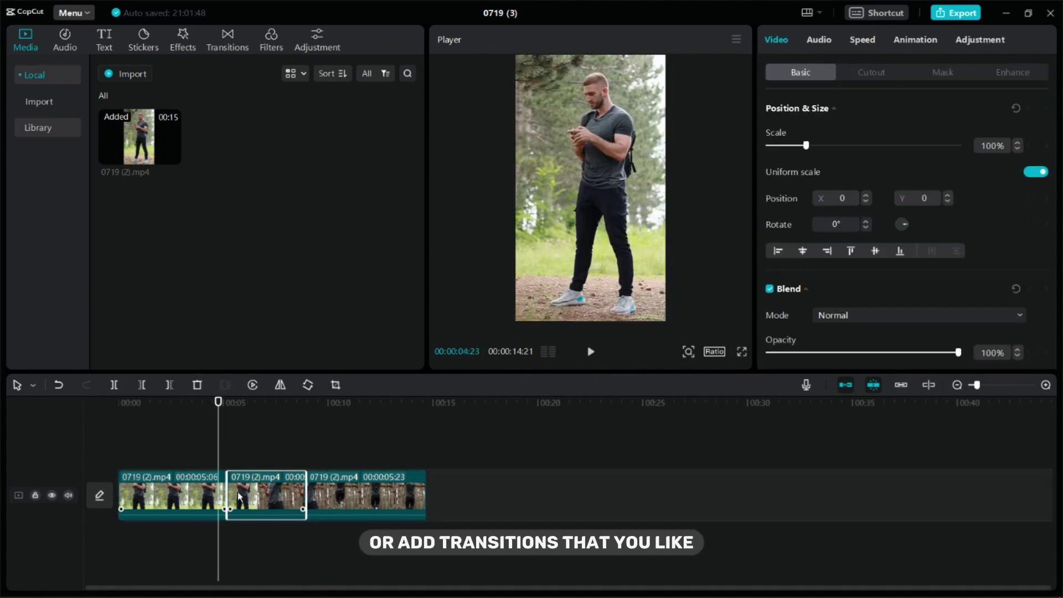
click(232, 42)
scroll(171, 177, down, 3)
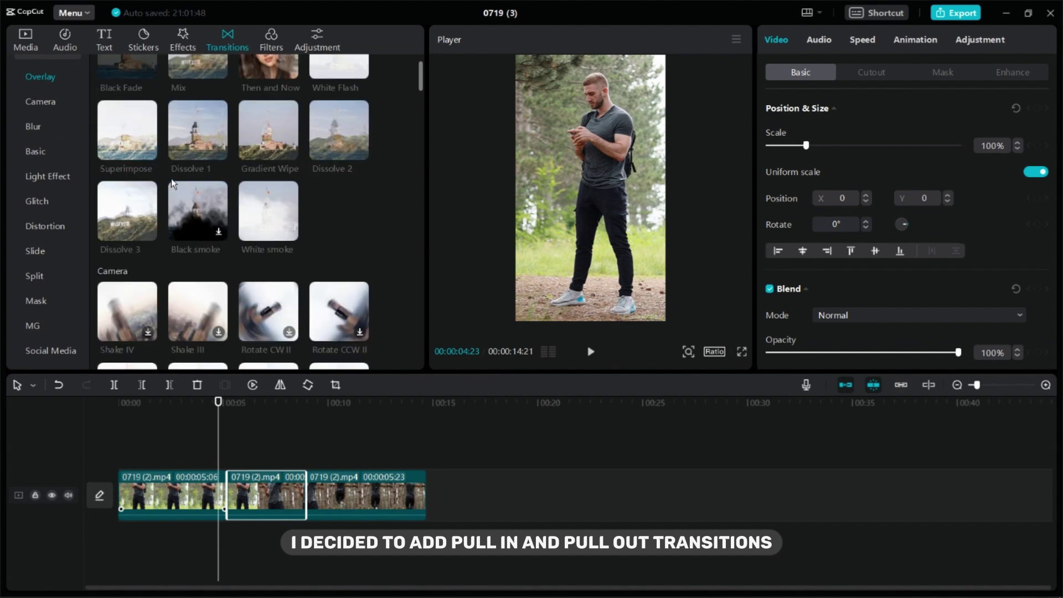
drag(130, 274, 225, 500)
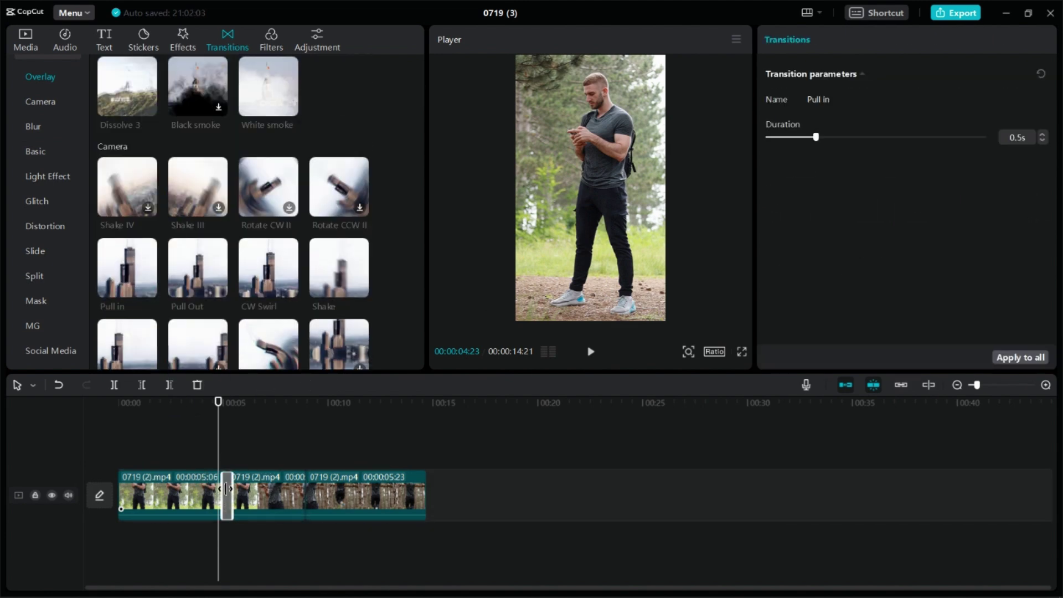
click(847, 137)
click(856, 138)
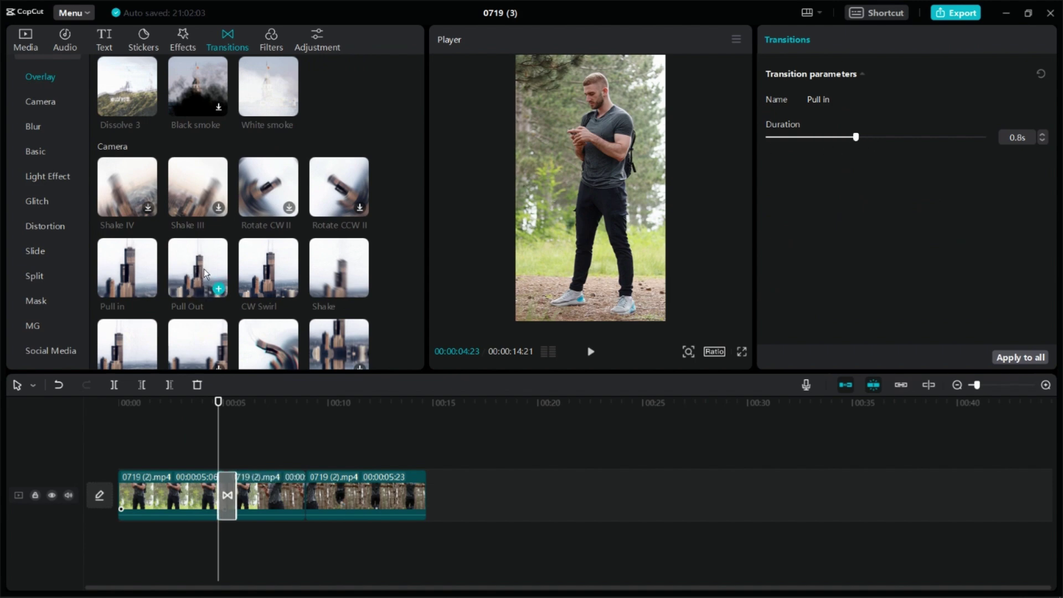
drag(204, 272, 270, 497)
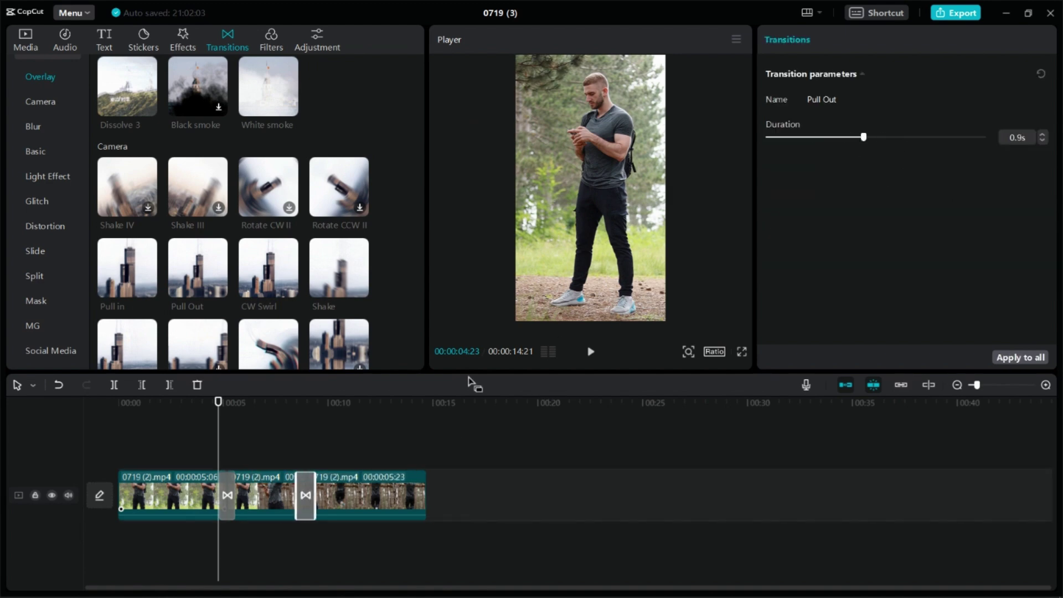
click(204, 447)
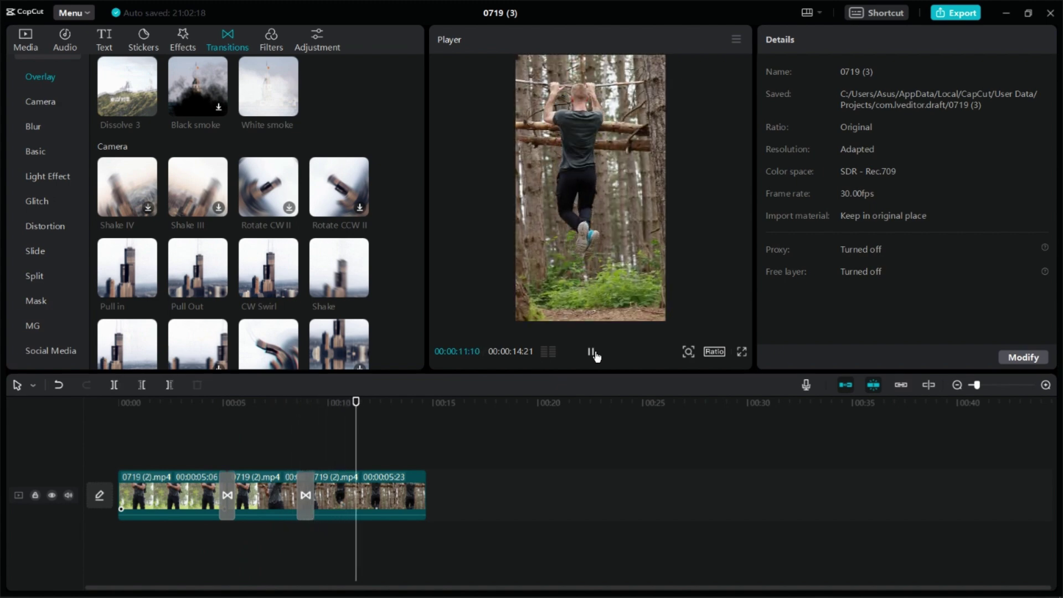
click(594, 352)
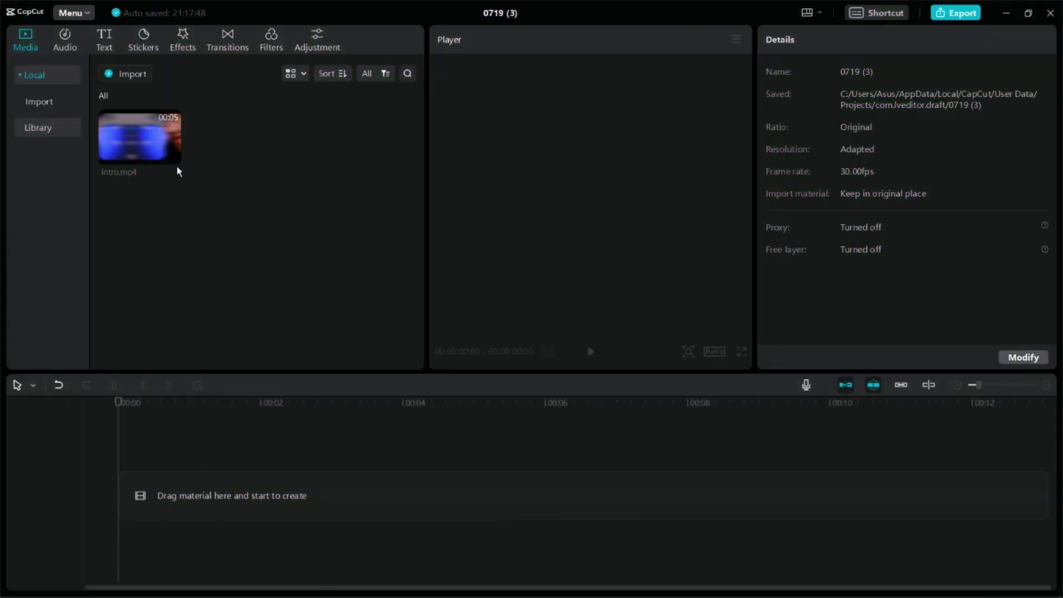
- Place intro.mp4 on the timeline as a 4:10 clip and play it to hear its sound
drag(171, 152, 232, 484)
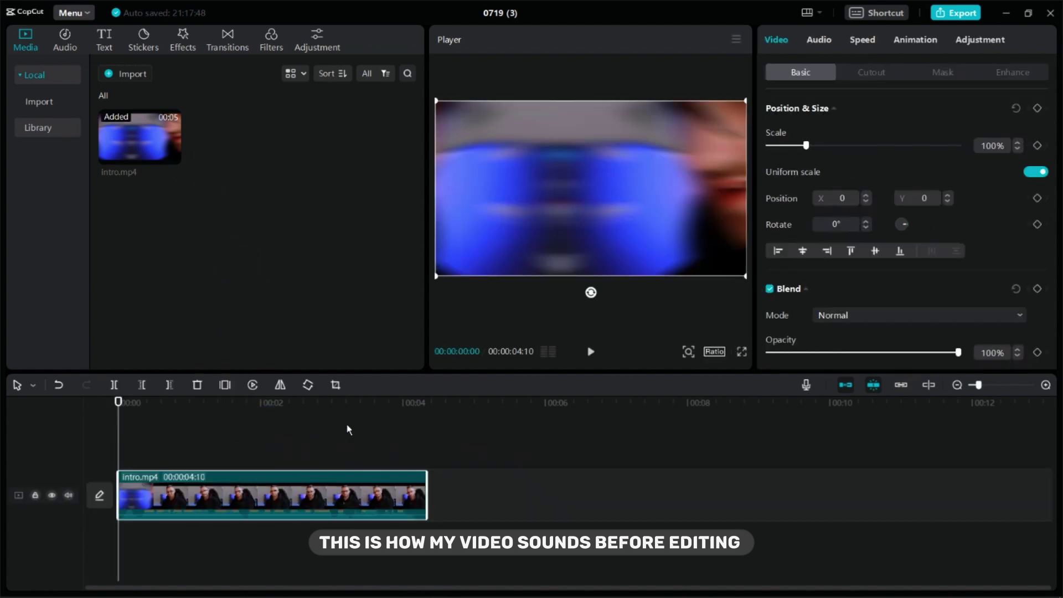
click(589, 353)
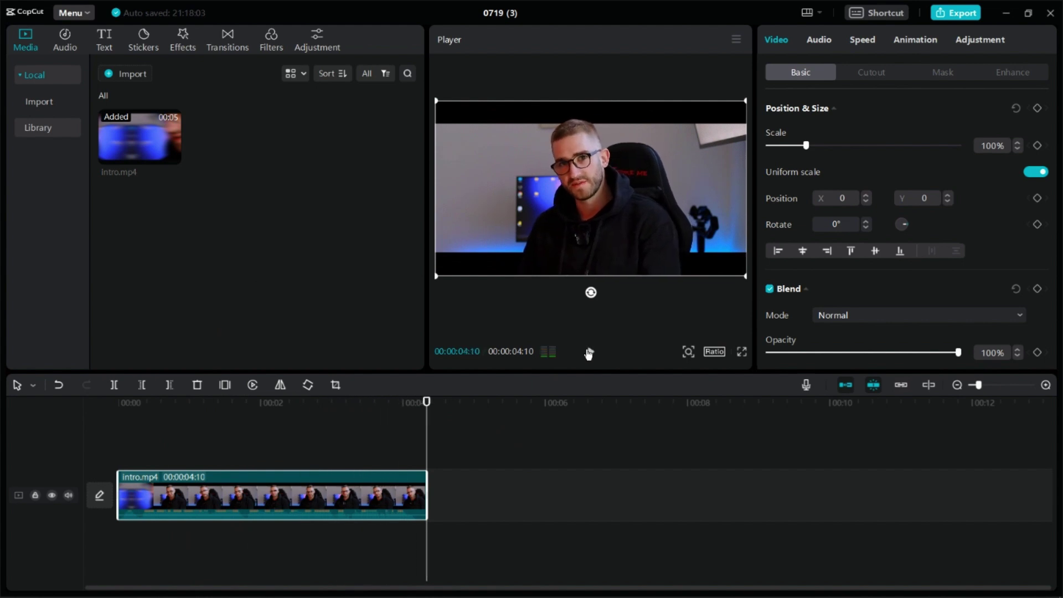
click(294, 460)
- Extract the Intro.mp4 clip's audio onto its own track
click(294, 490)
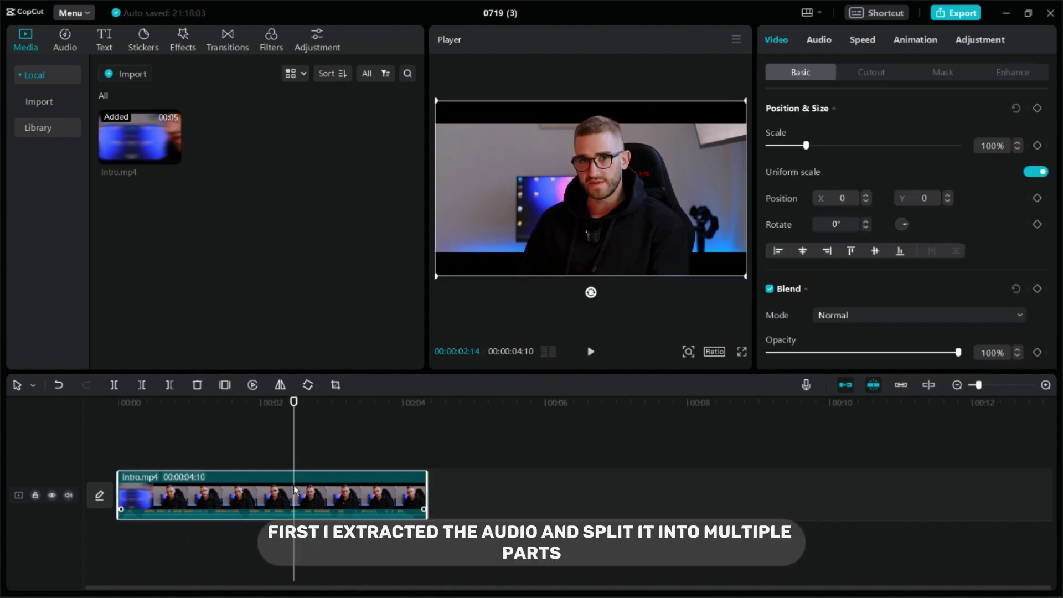
right_click(294, 490)
click(305, 487)
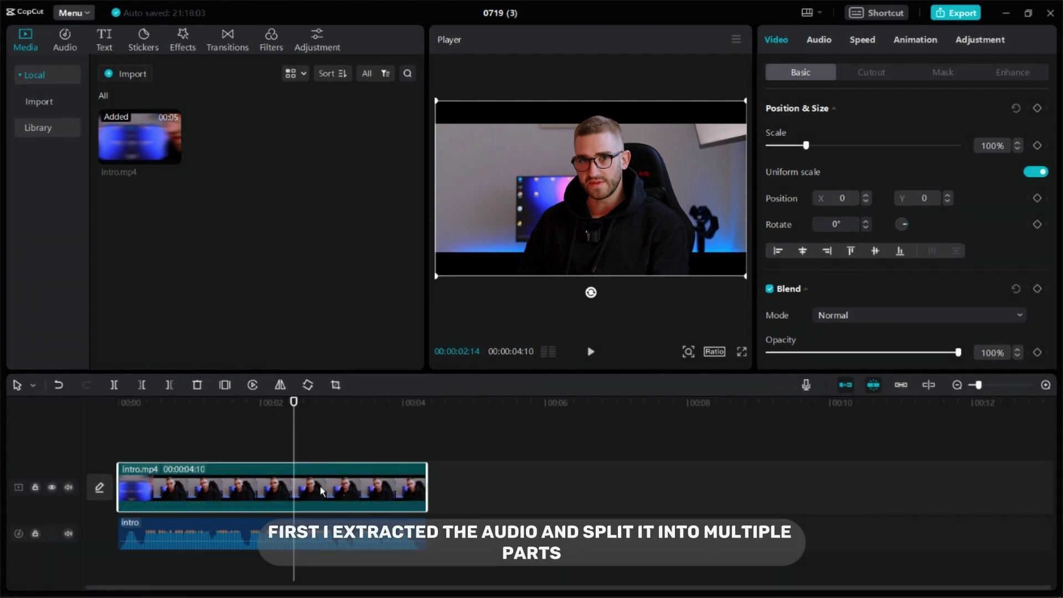
- Split the intro audio at 00:00:01:24 and 00:00:03:02 into three parts
click(232, 560)
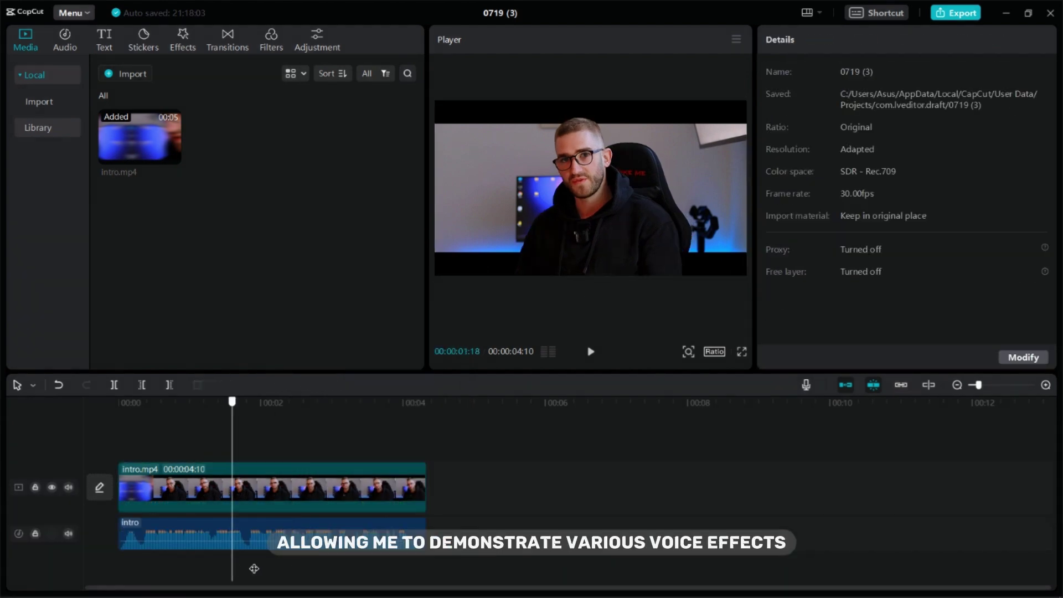
click(247, 568)
click(191, 533)
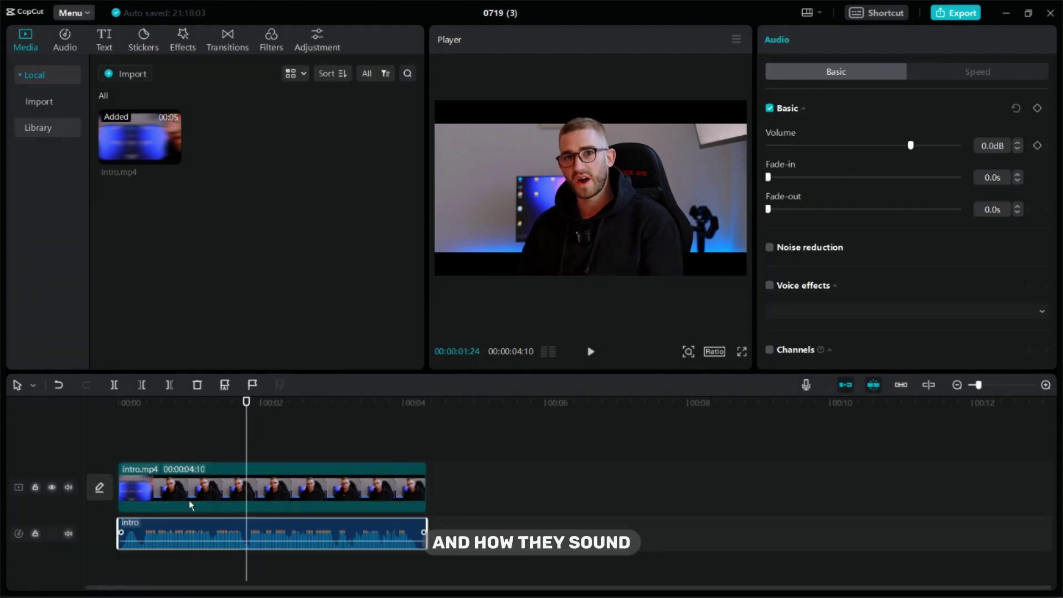
click(110, 385)
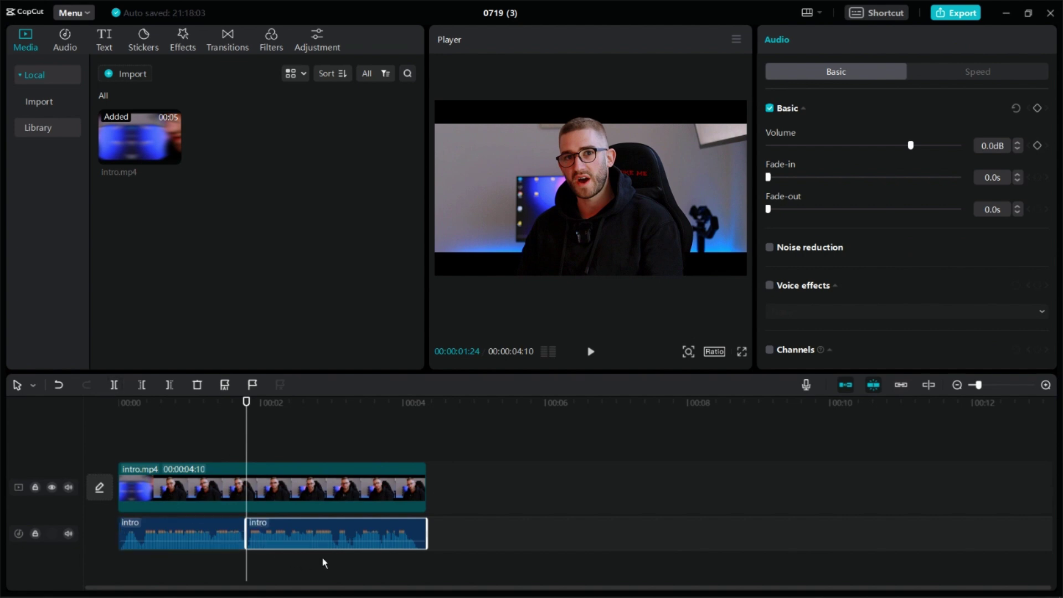
click(336, 556)
click(338, 524)
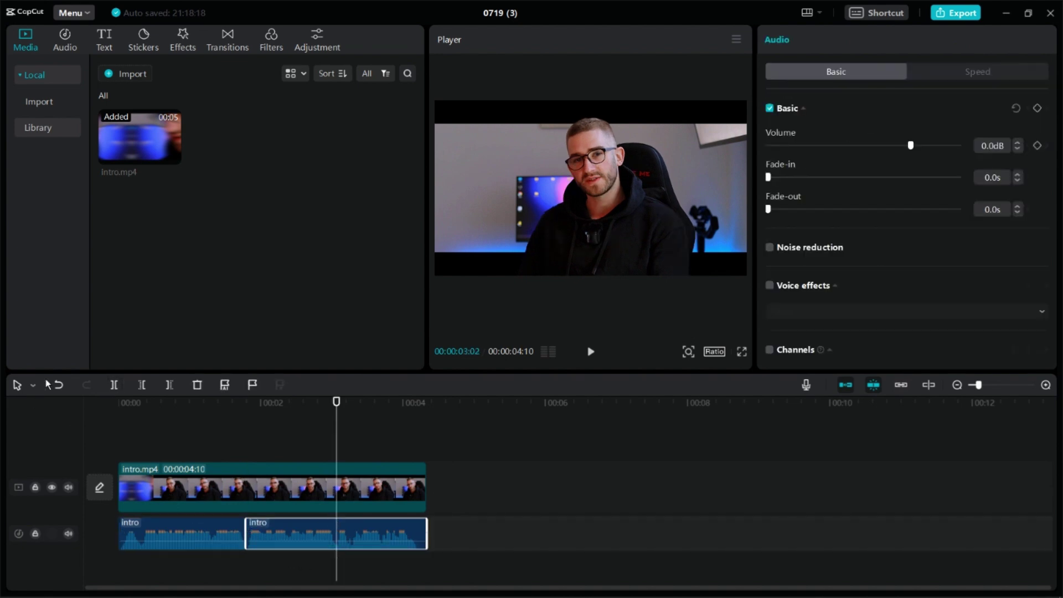
click(116, 385)
- Apply the Deep voice effect to the first intro audio part, with Pitch 65 and Timbre 80
click(162, 444)
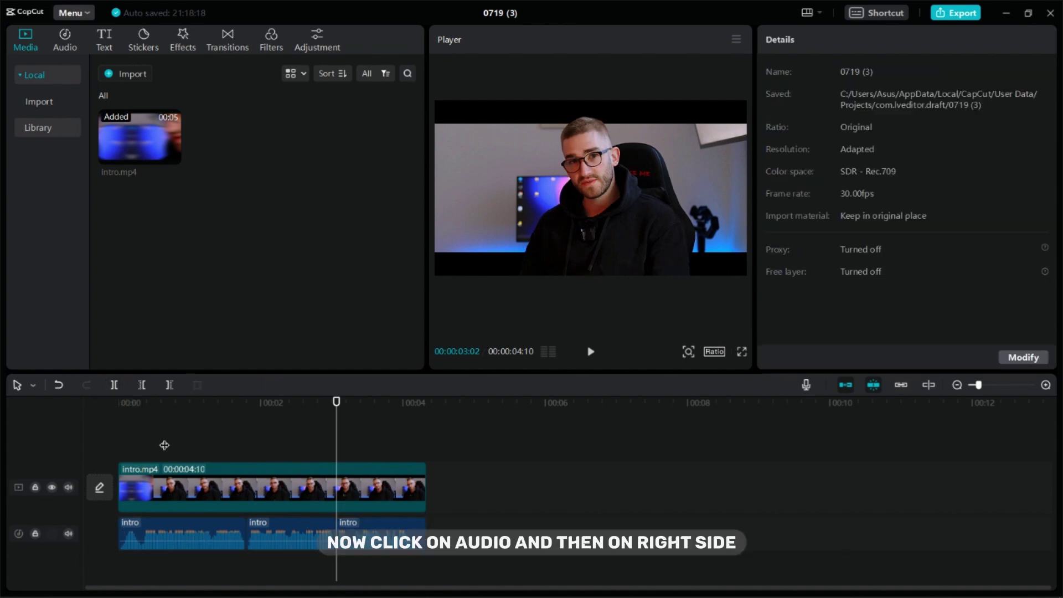
click(184, 547)
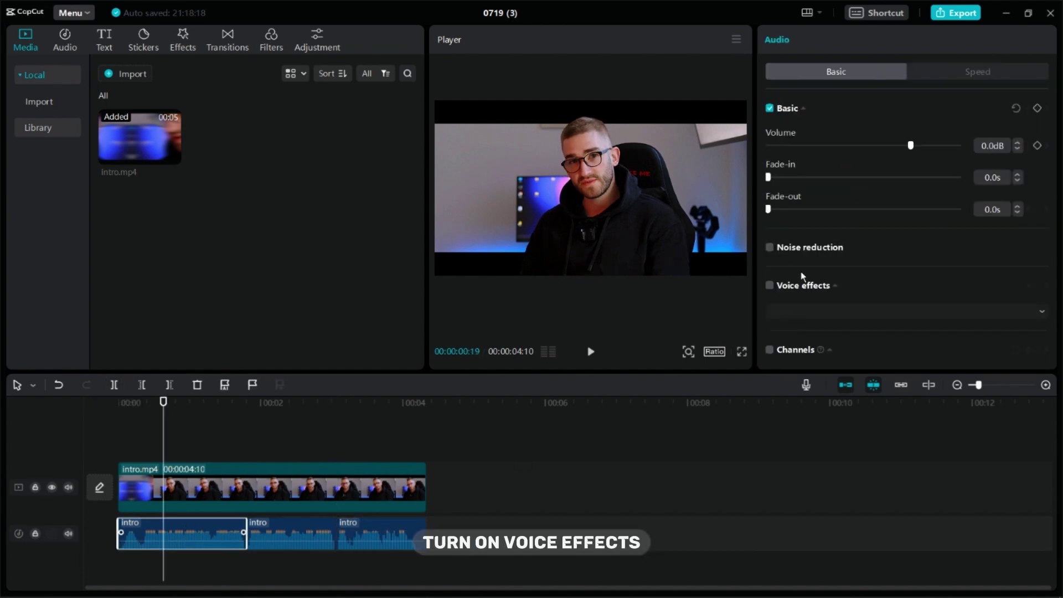
click(770, 286)
click(785, 312)
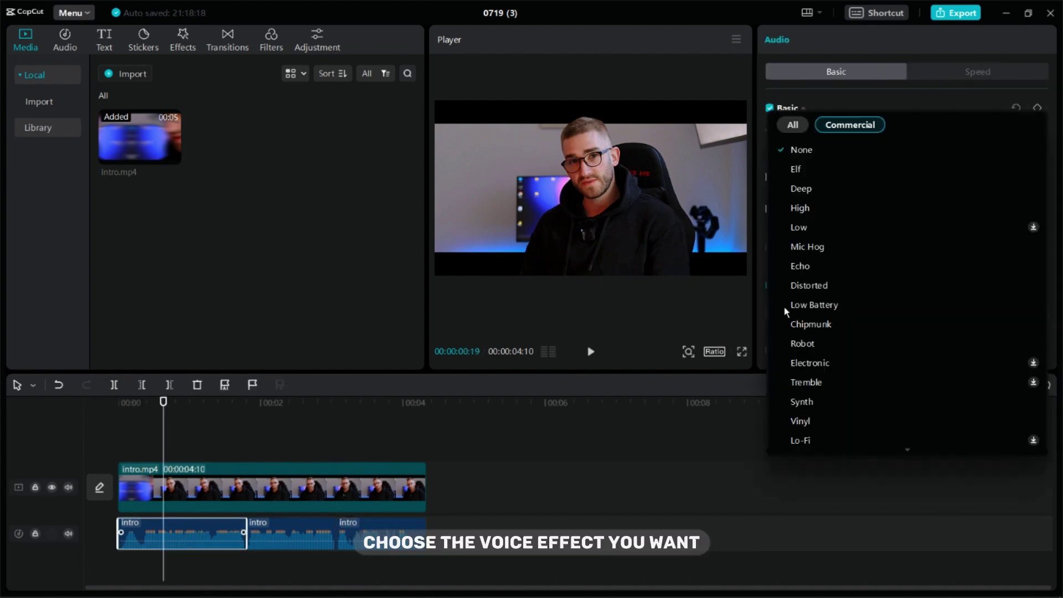
click(805, 187)
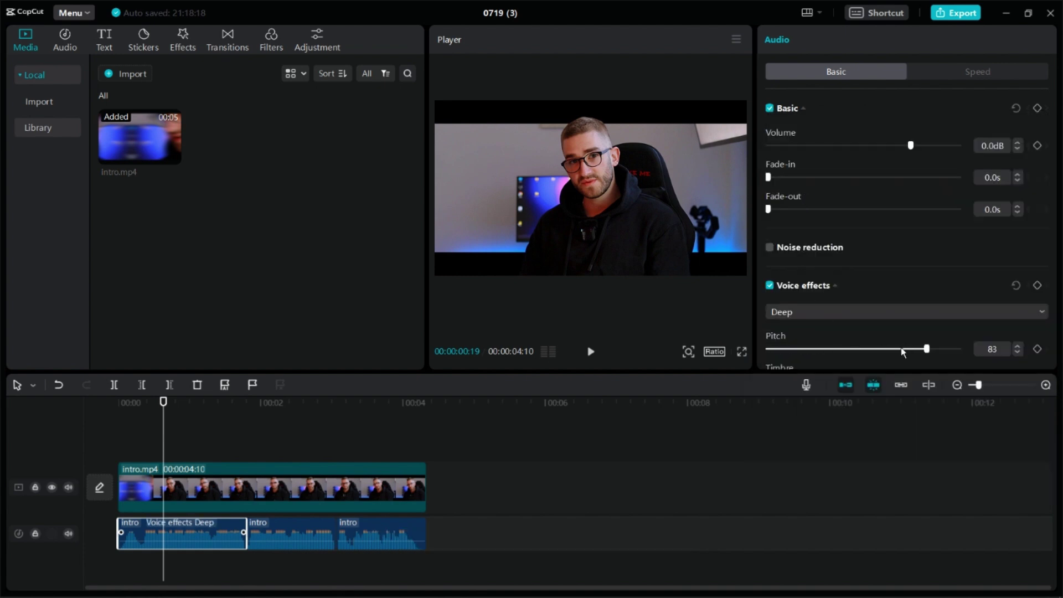
scroll(900, 337, down, 3)
drag(921, 246, 891, 246)
drag(923, 282, 922, 282)
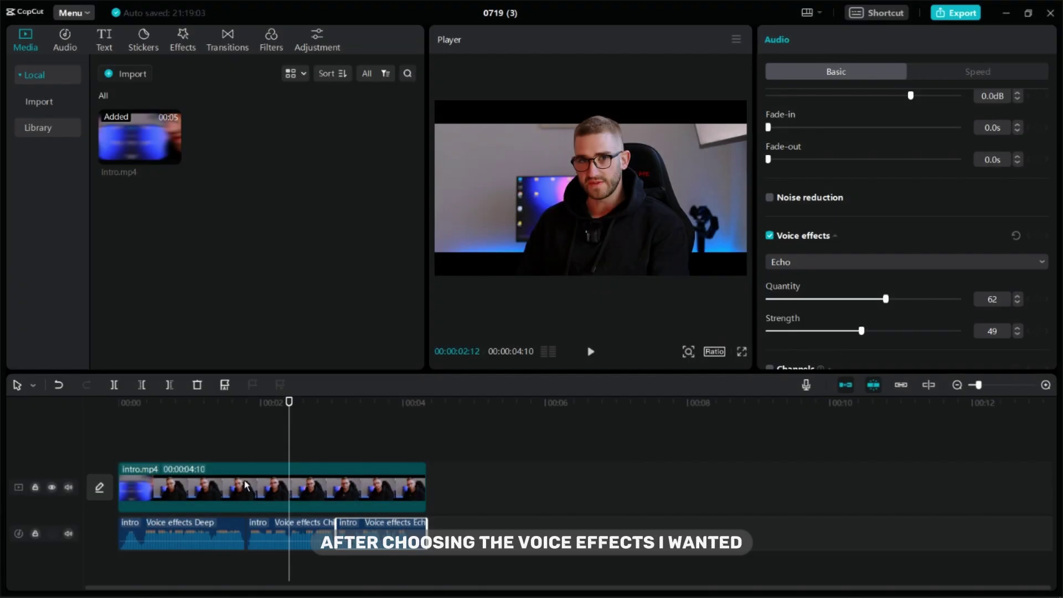
- Rewind the intro to the start and play it to hear the voice effects
click(181, 441)
drag(180, 400, 19, 467)
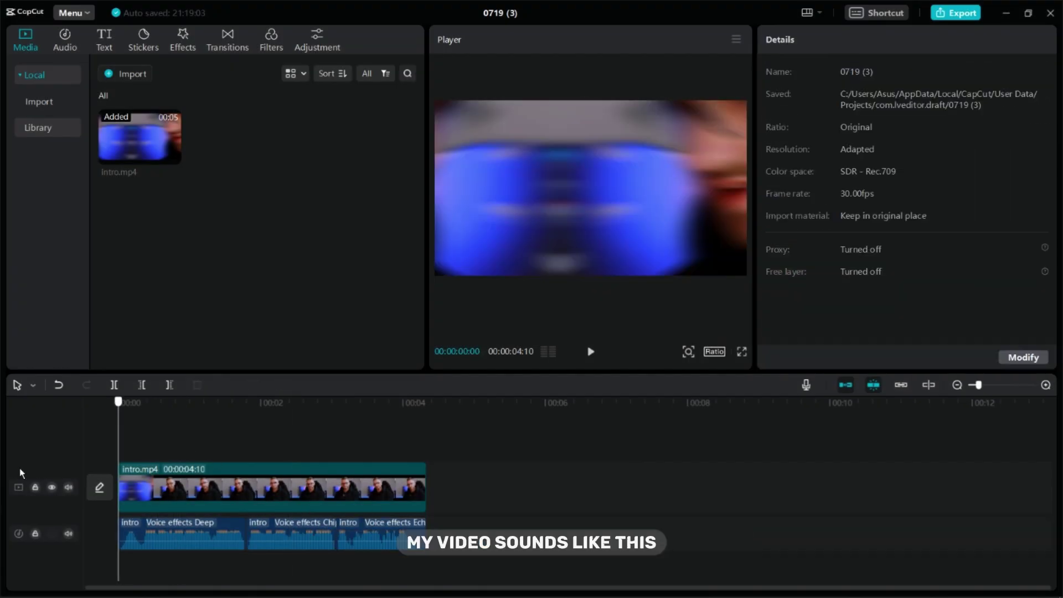
click(592, 352)
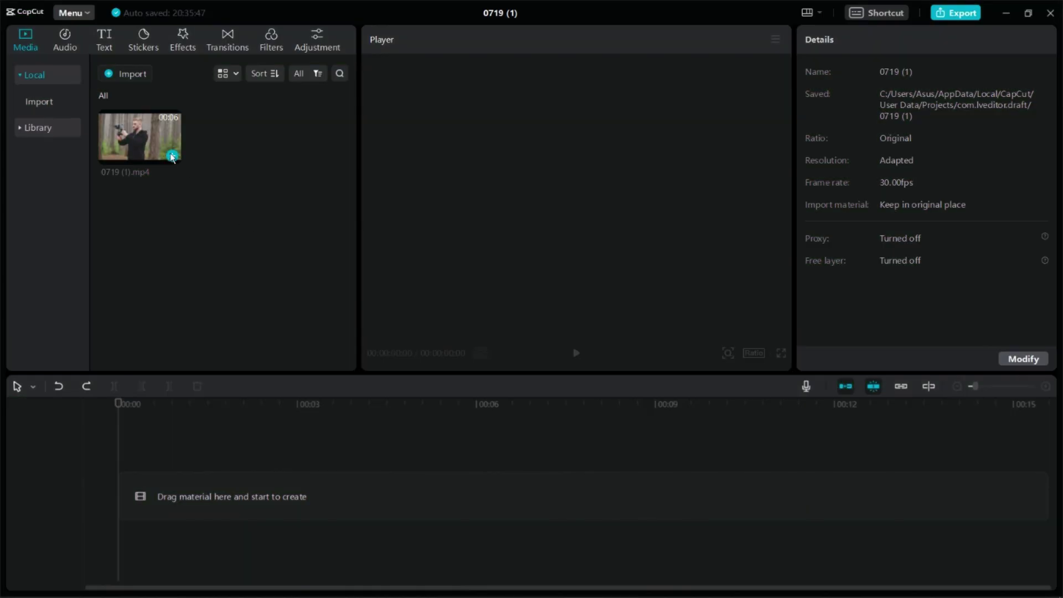
- Preview the 0719 (1).mp4 forest clip and add it to the timeline
click(150, 141)
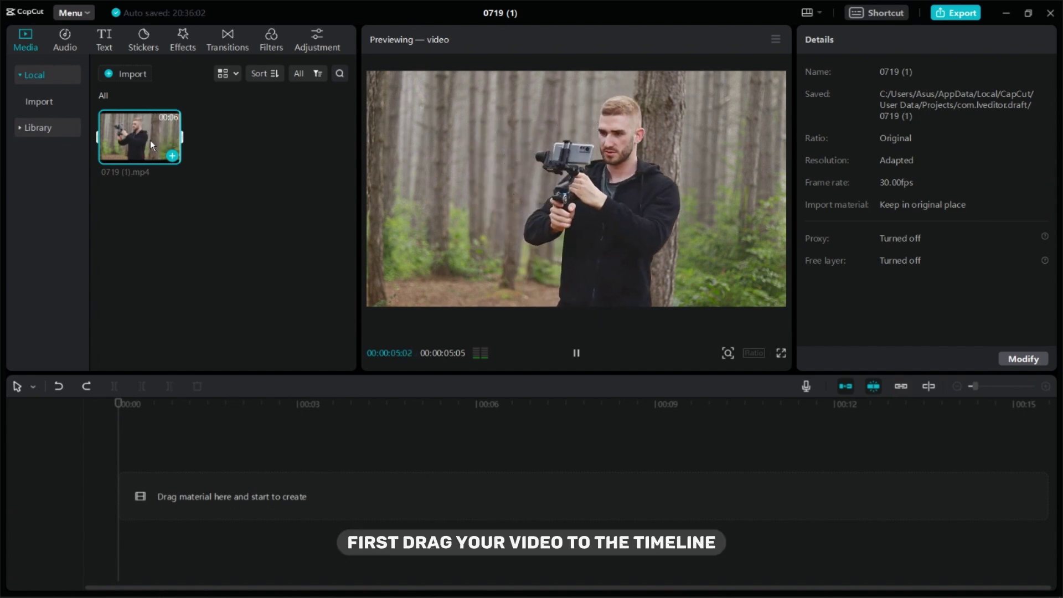
drag(150, 141, 204, 480)
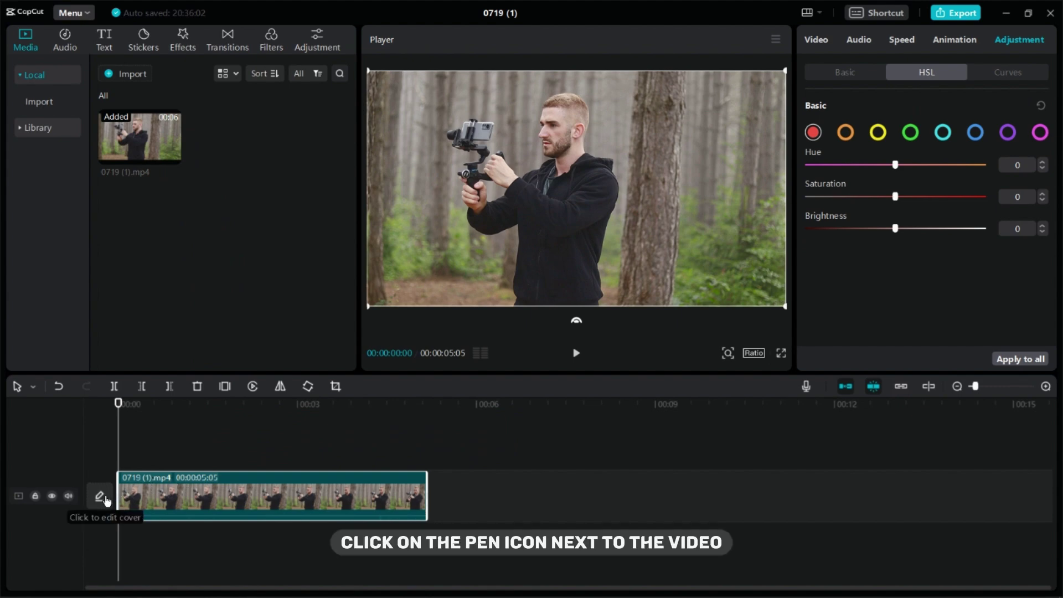
- Open the cover picker and choose a later frame of the forest clip as the cover
click(105, 500)
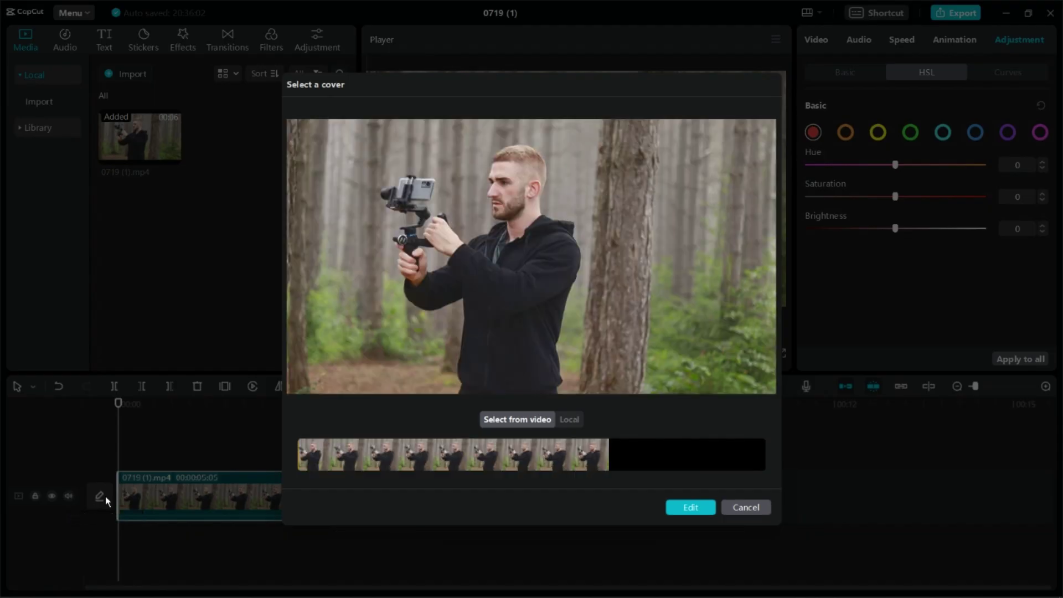
click(567, 419)
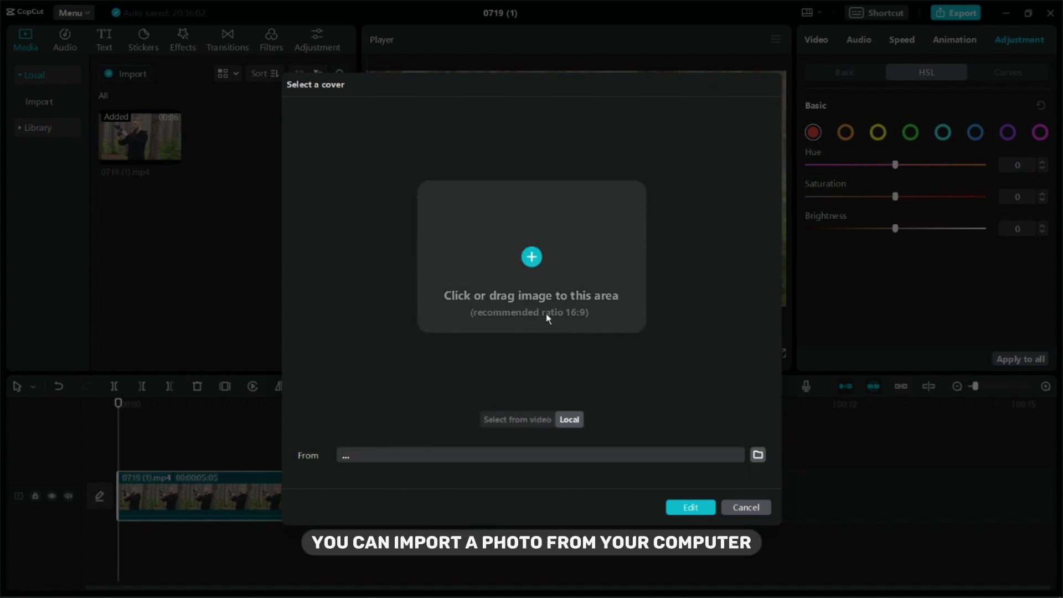
click(511, 421)
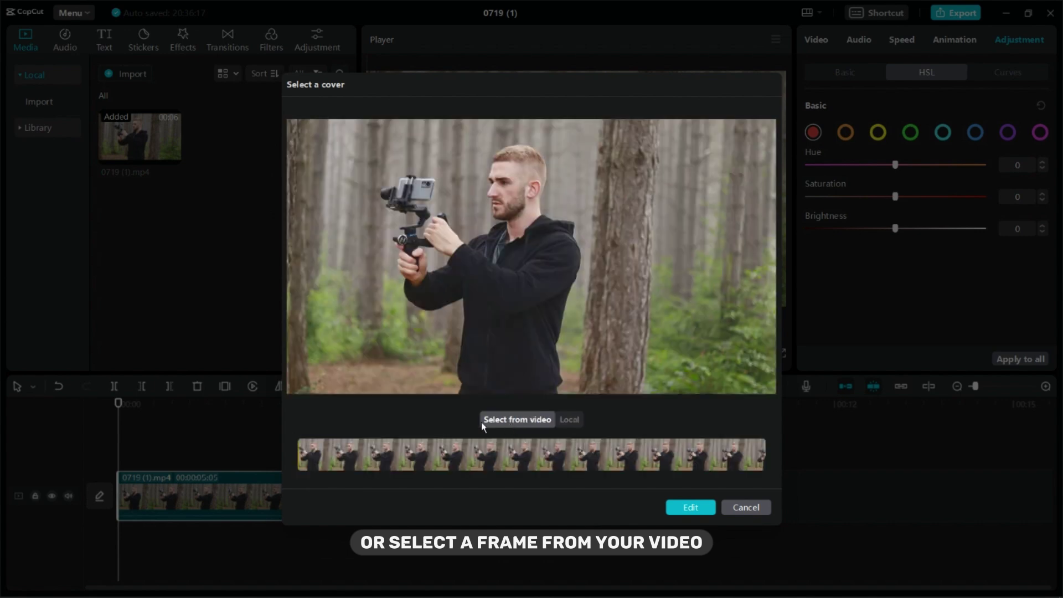
click(316, 463)
mouse_move(318, 464)
mouse_down()
mouse_move(429, 471)
mouse_move(336, 466)
mouse_up()
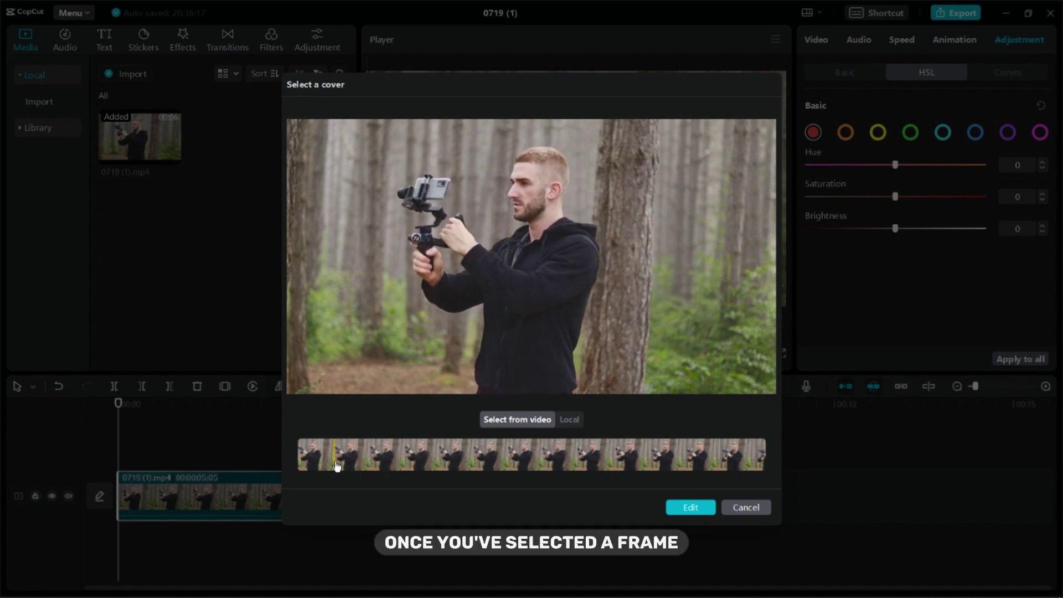
- Edit the chosen cover frame and crop it tighter, shifted slightly down, around the man
click(687, 505)
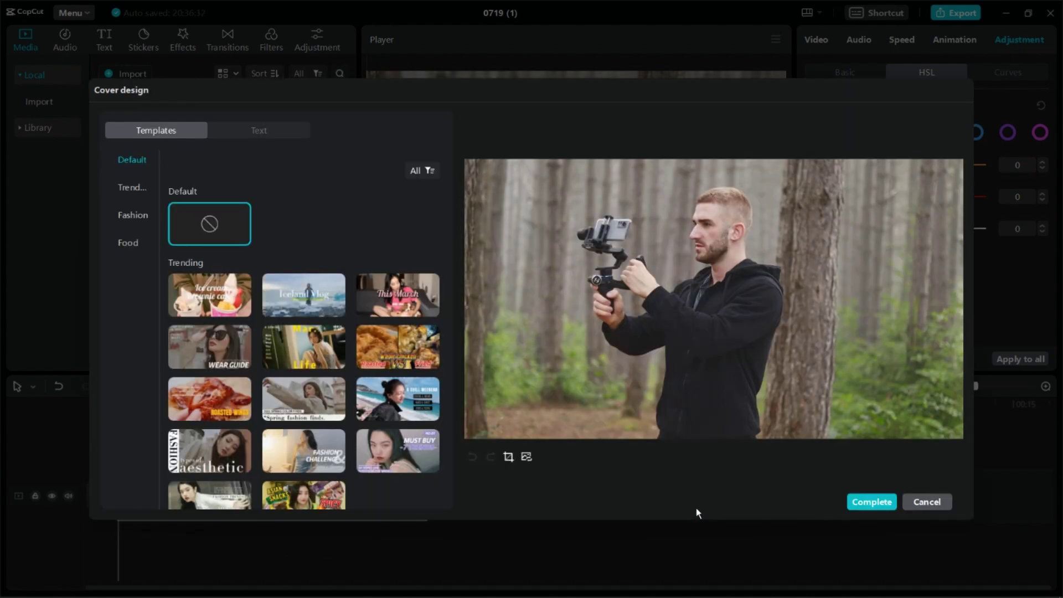
click(512, 460)
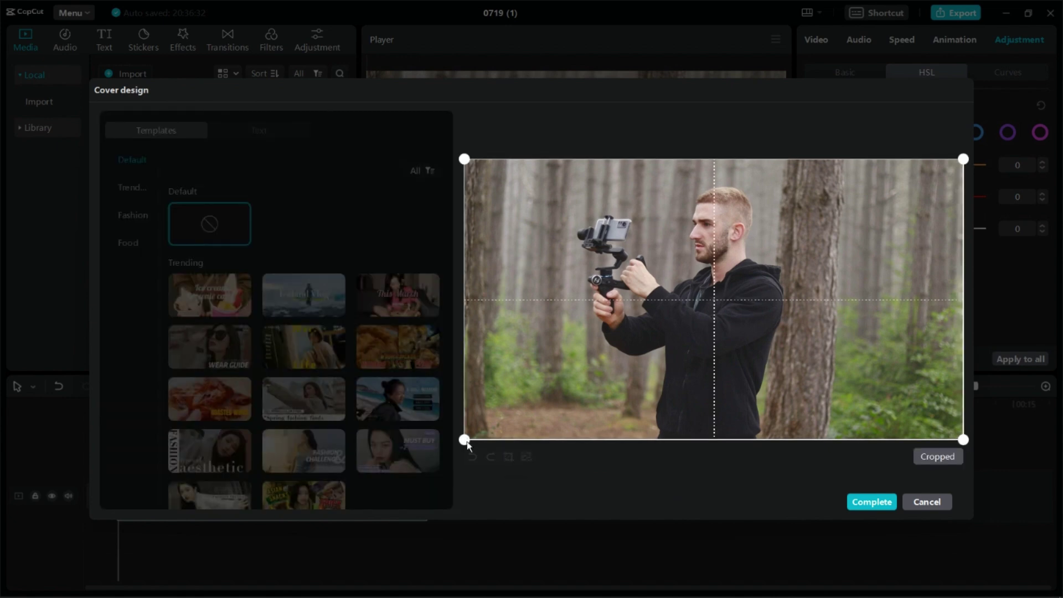
drag(467, 443, 541, 419)
drag(740, 322, 740, 328)
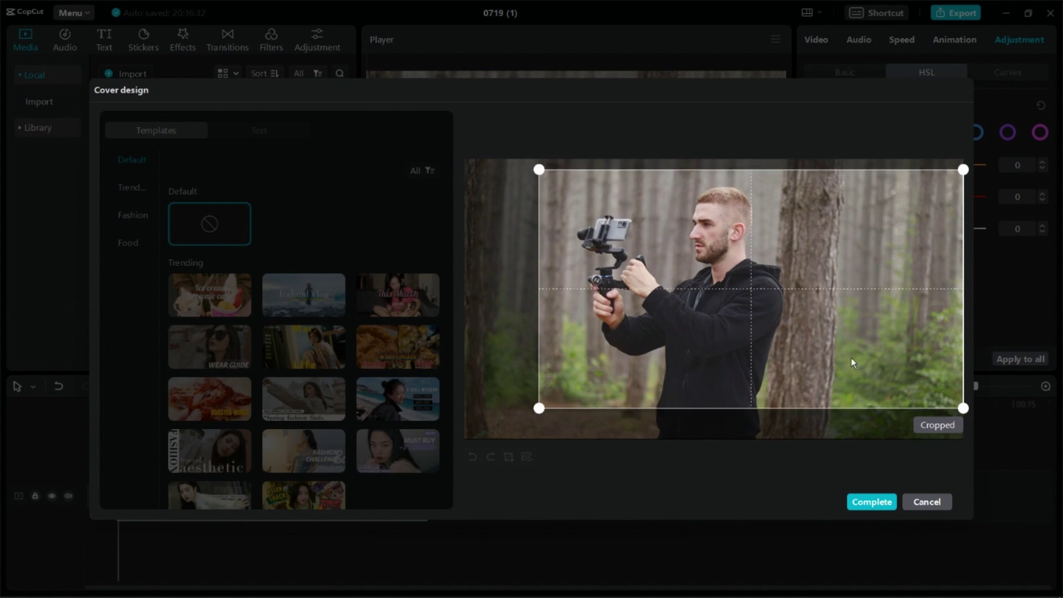
click(927, 426)
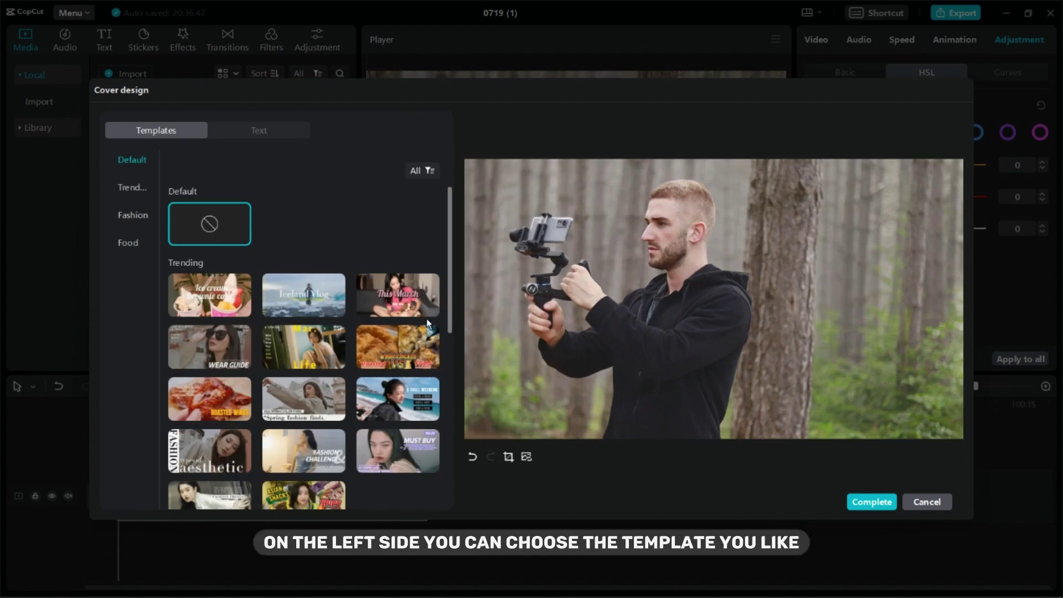
- Try the Iceland Vlog and This March templates, then apply ASIAN SNACKS to the cover
click(302, 294)
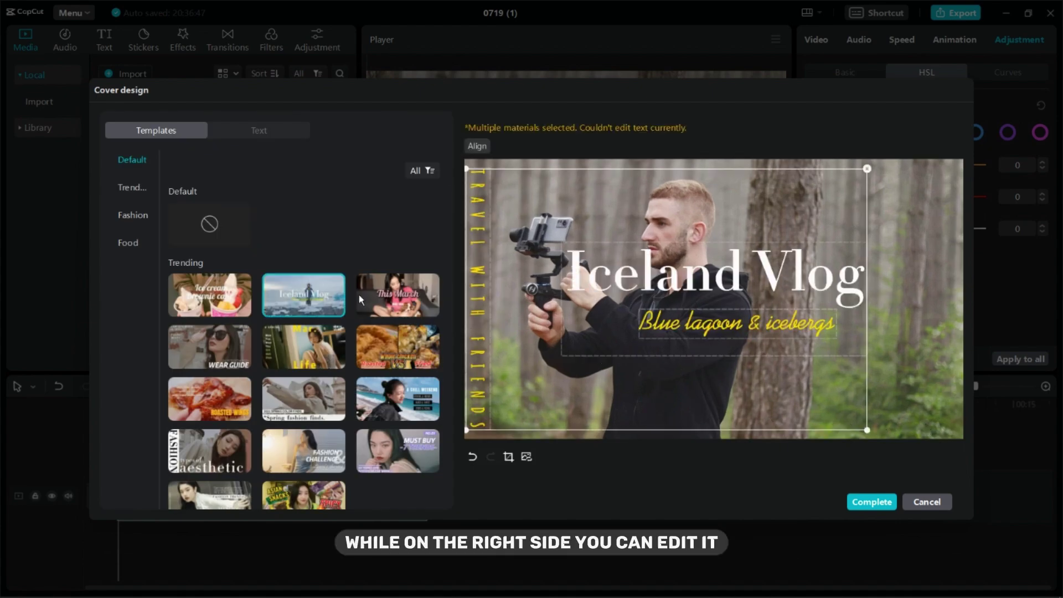
click(402, 301)
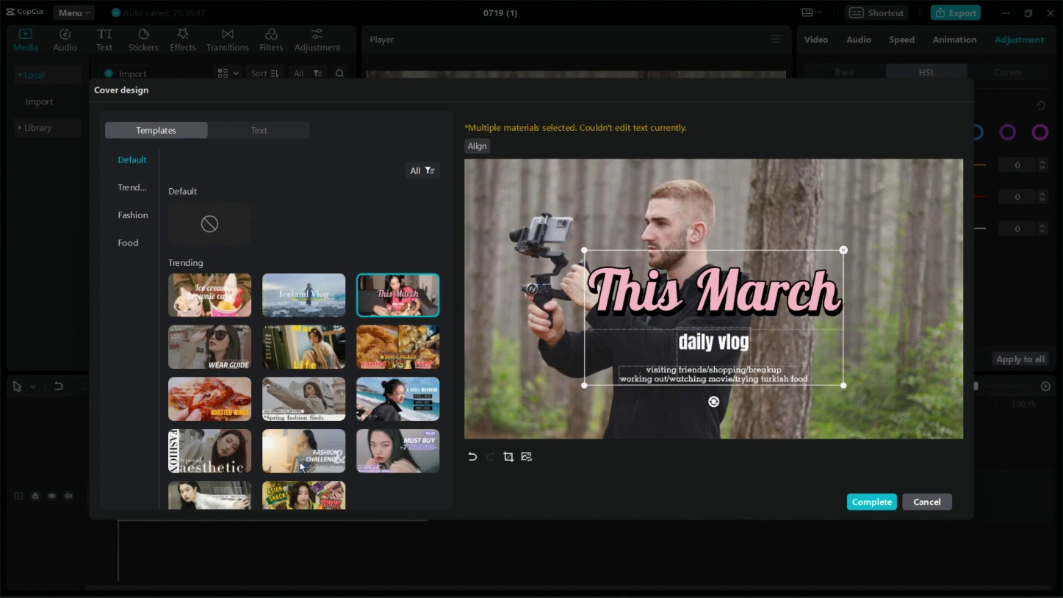
scroll(301, 460, down, 3)
click(312, 378)
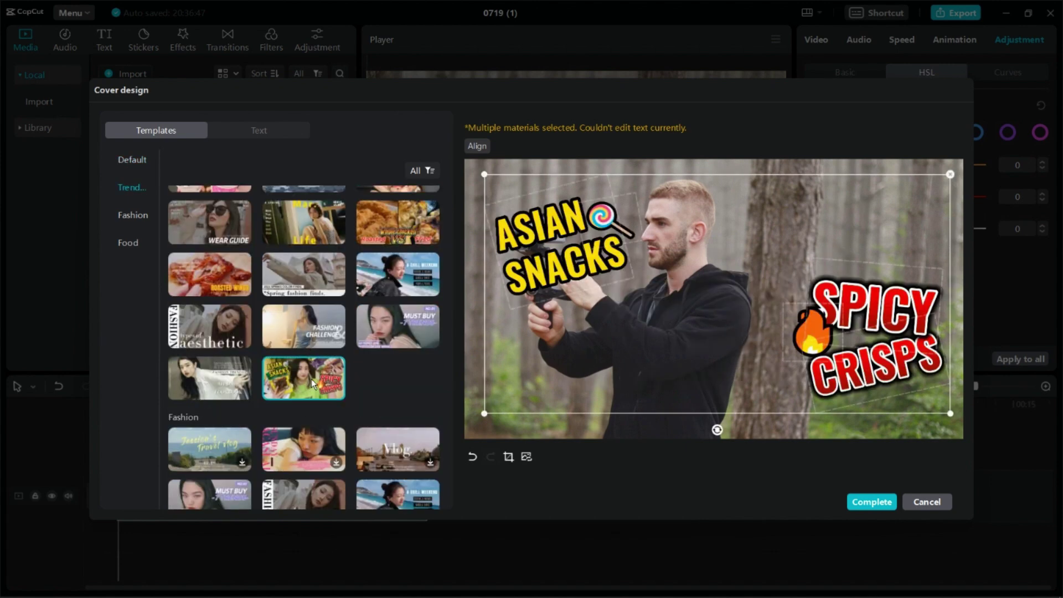
- Retype the template title as '2023', level it, and shrink it into the top-left corner
click(569, 268)
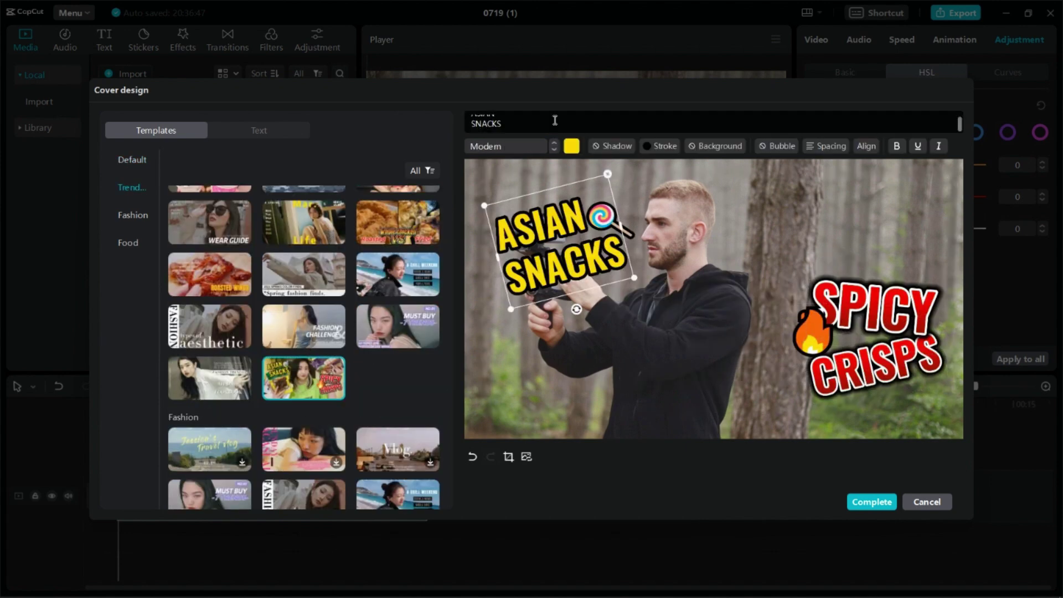
drag(482, 119, 399, 99)
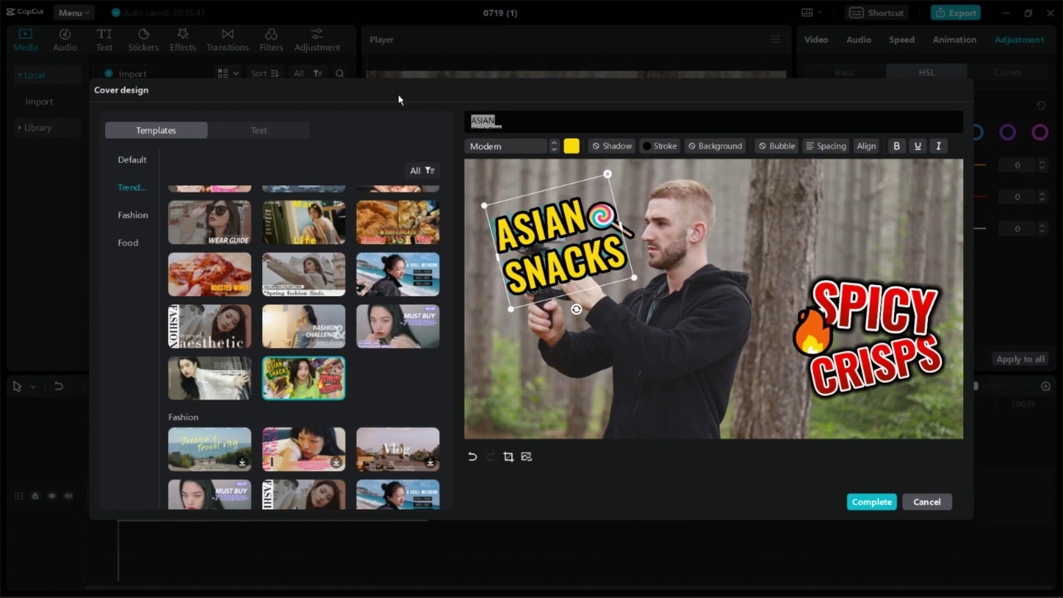
text(2023)
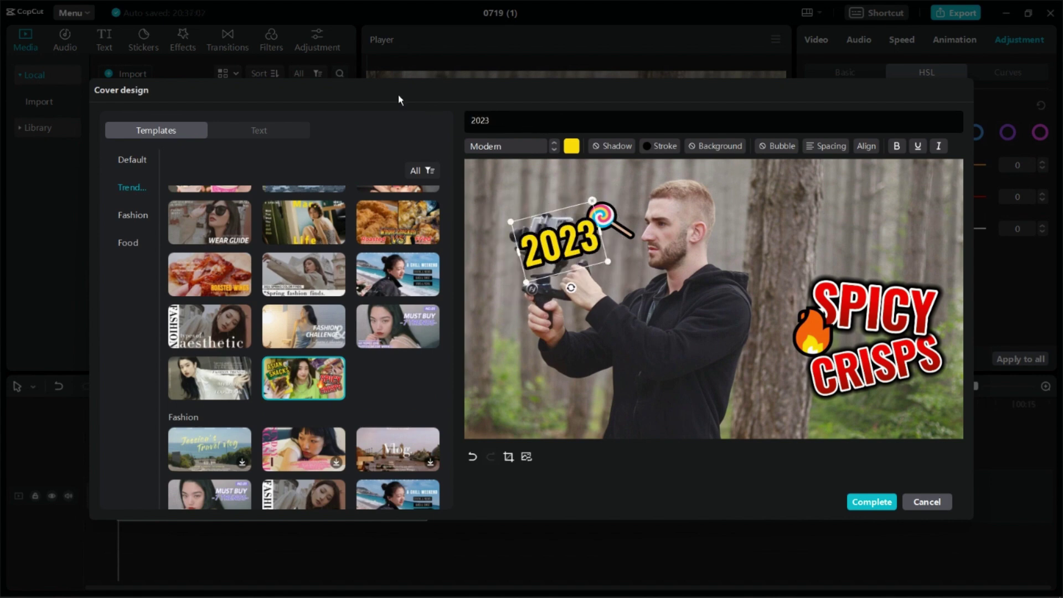
drag(572, 287, 582, 265)
drag(535, 213, 494, 181)
- Delete the lollipop sticker and change the SPICY caption to 'CapCut'
click(609, 220)
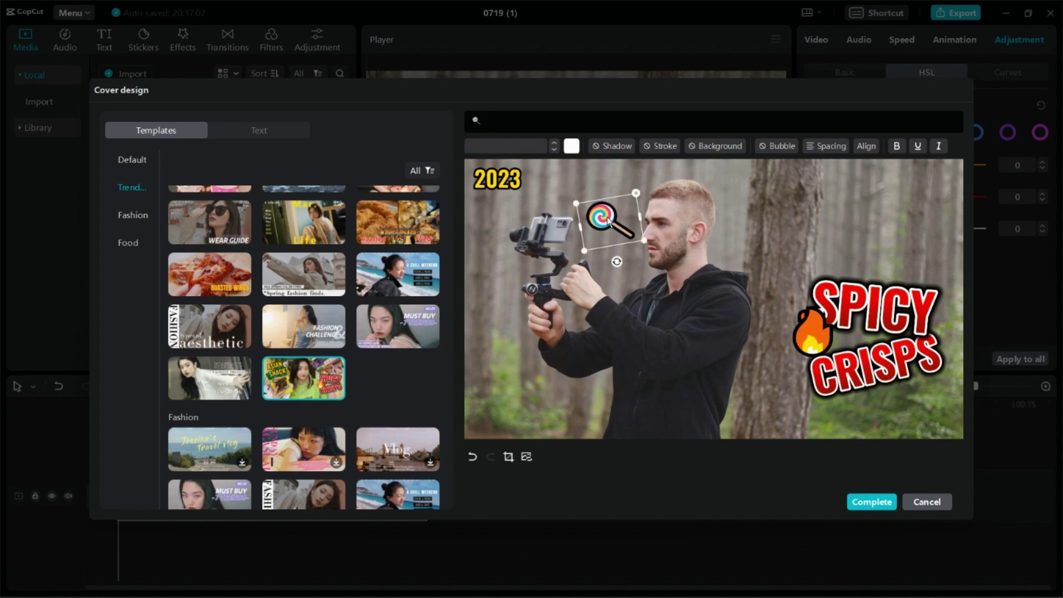
key(Delete)
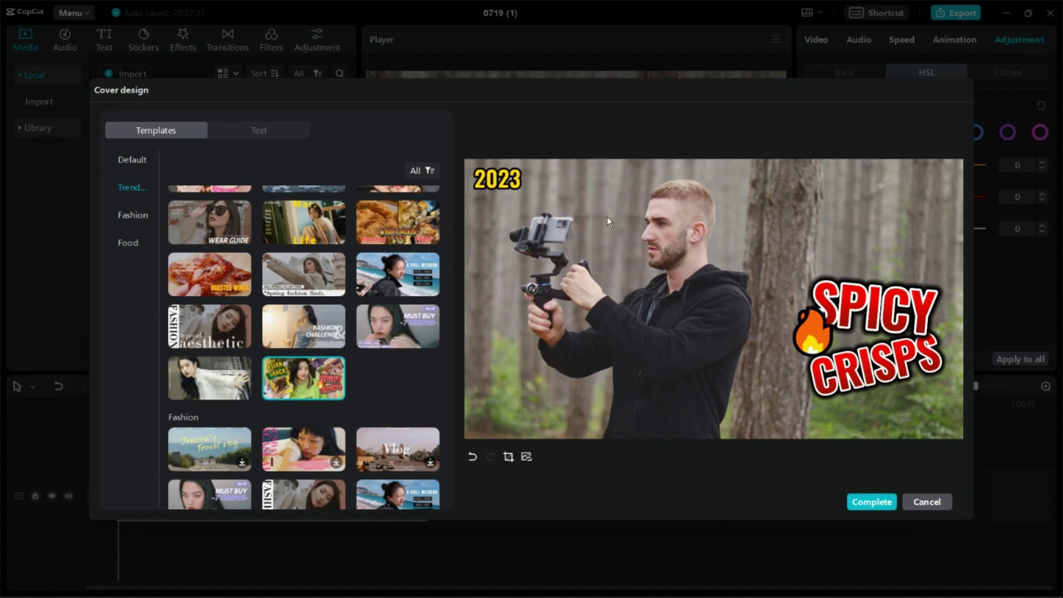
click(881, 297)
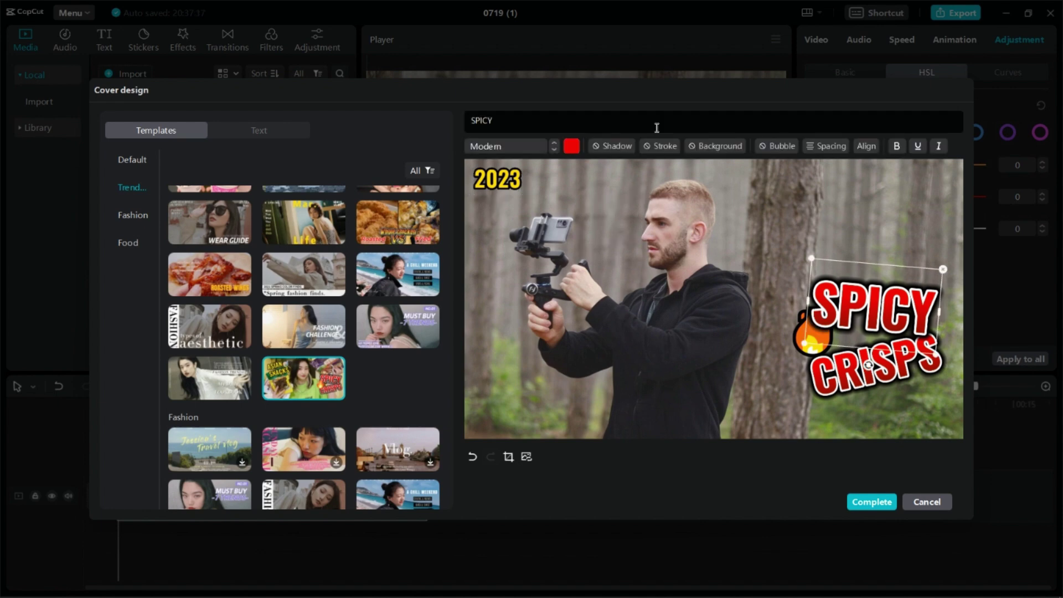
key(ctrl+a)
text(CapCut)
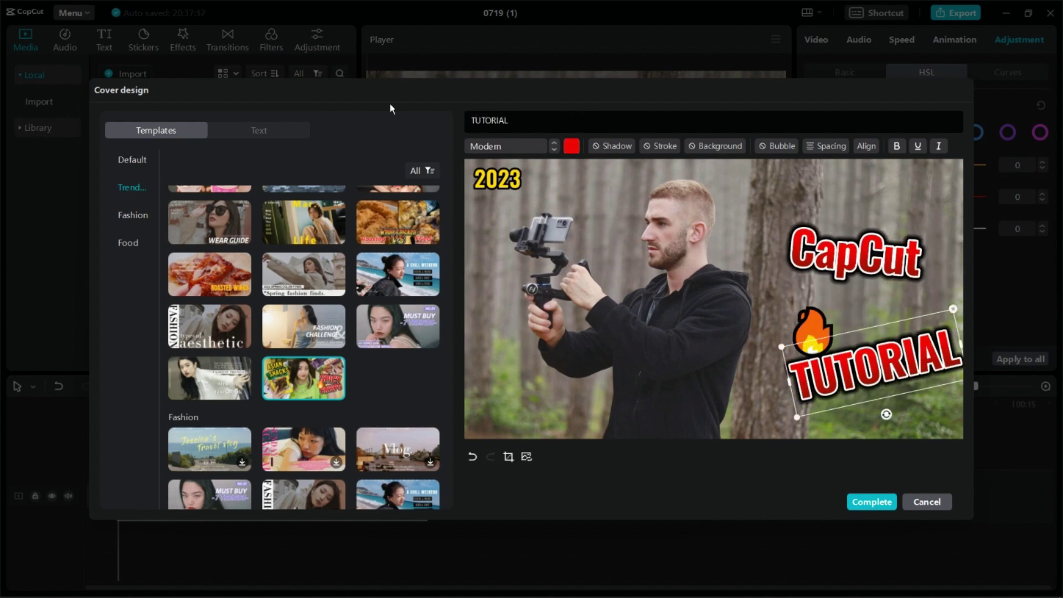
- Straighten and enlarge the CapCut and TUTORIAL captions, placing the flame between them
drag(873, 366, 730, 300)
drag(856, 254, 863, 260)
click(815, 309)
drag(730, 322, 819, 306)
click(863, 225)
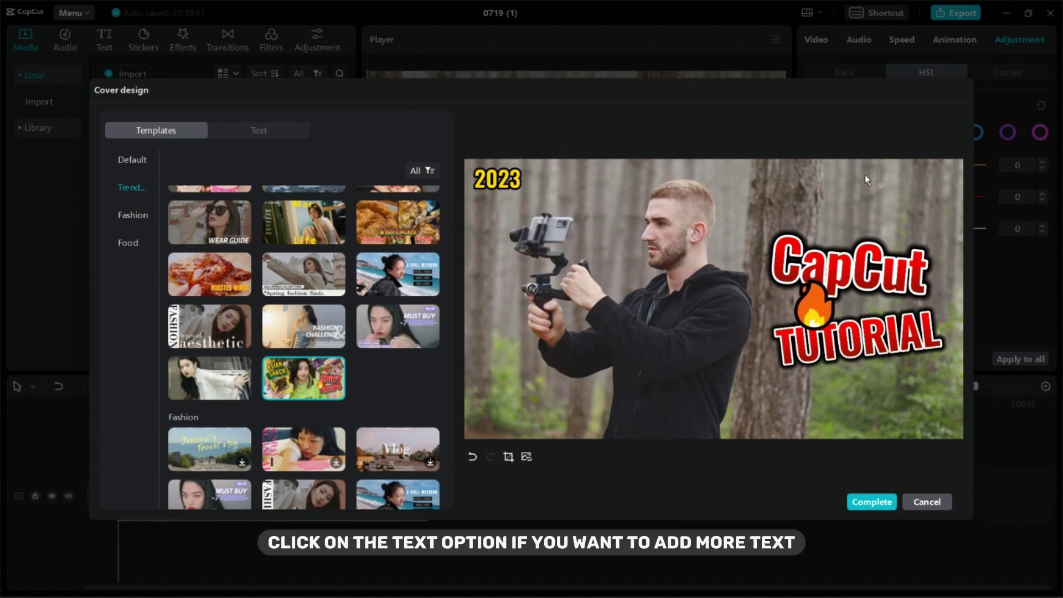
- Add a default text layer to the cover reading '3 NEW EFFECTS'
click(269, 134)
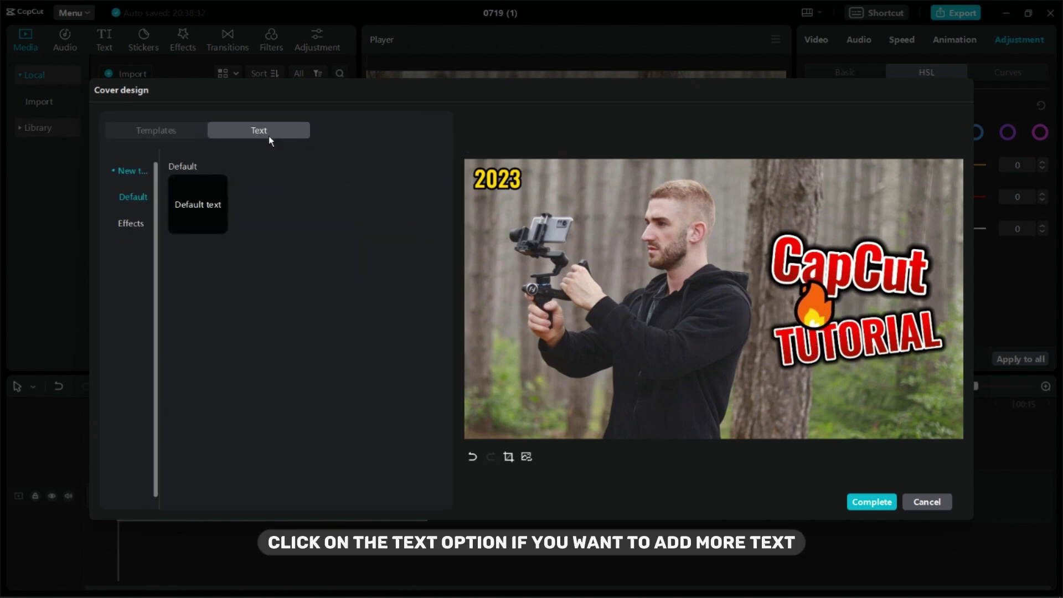
click(201, 217)
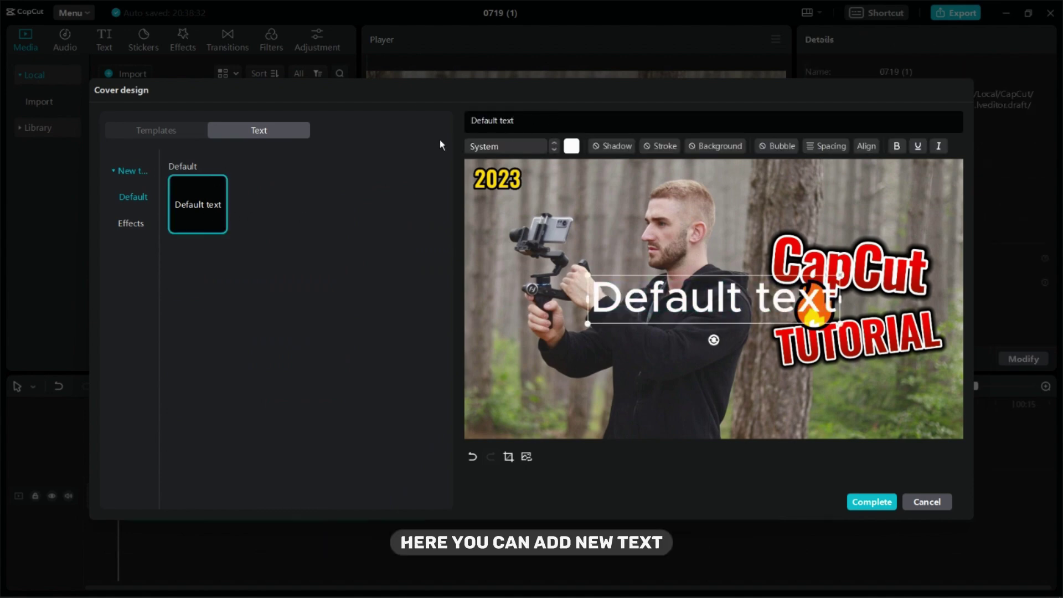
key(ctrl+a)
text(3)
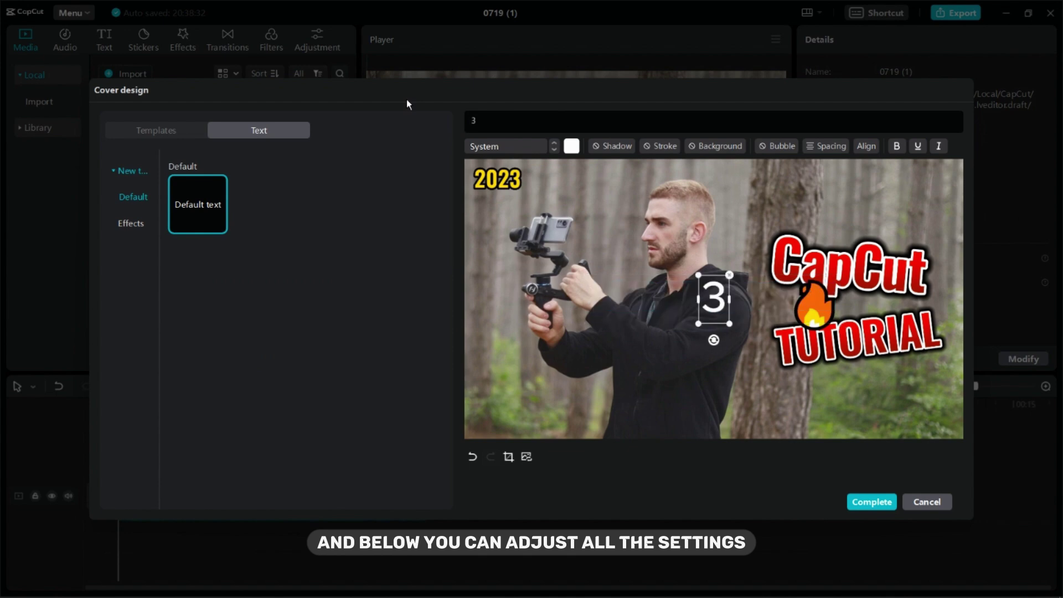
text( NEW EFFECTS)
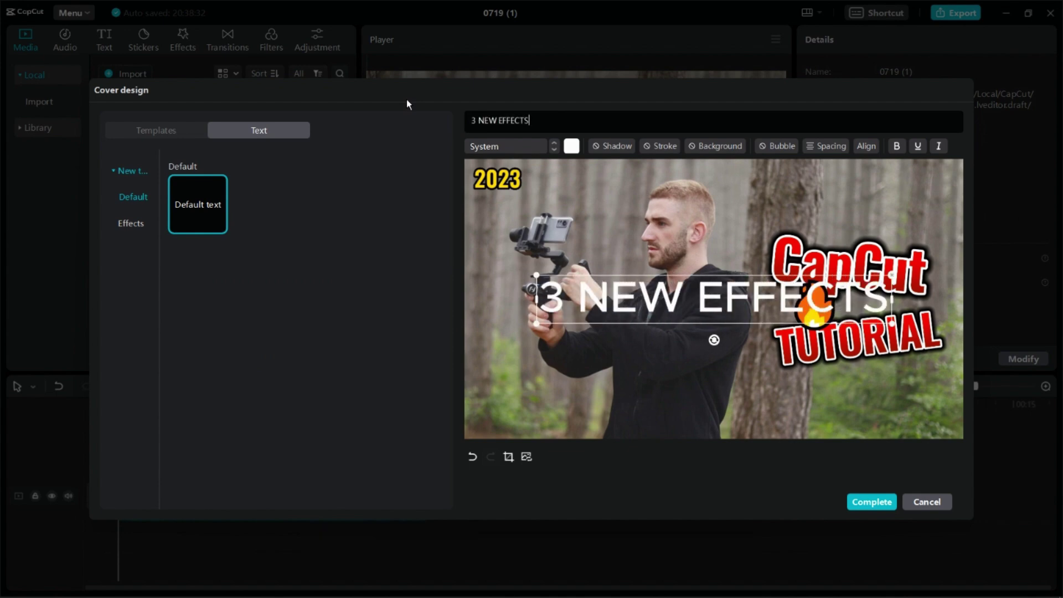
- Make the label text black on a rounded yellow background sampled from the 2023 title
click(574, 144)
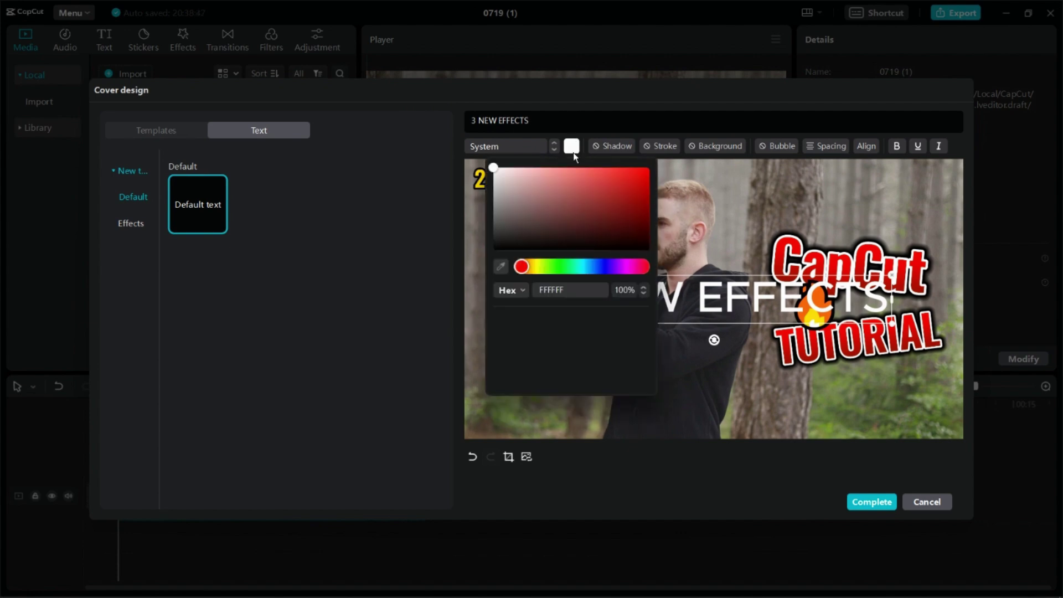
drag(571, 170, 614, 250)
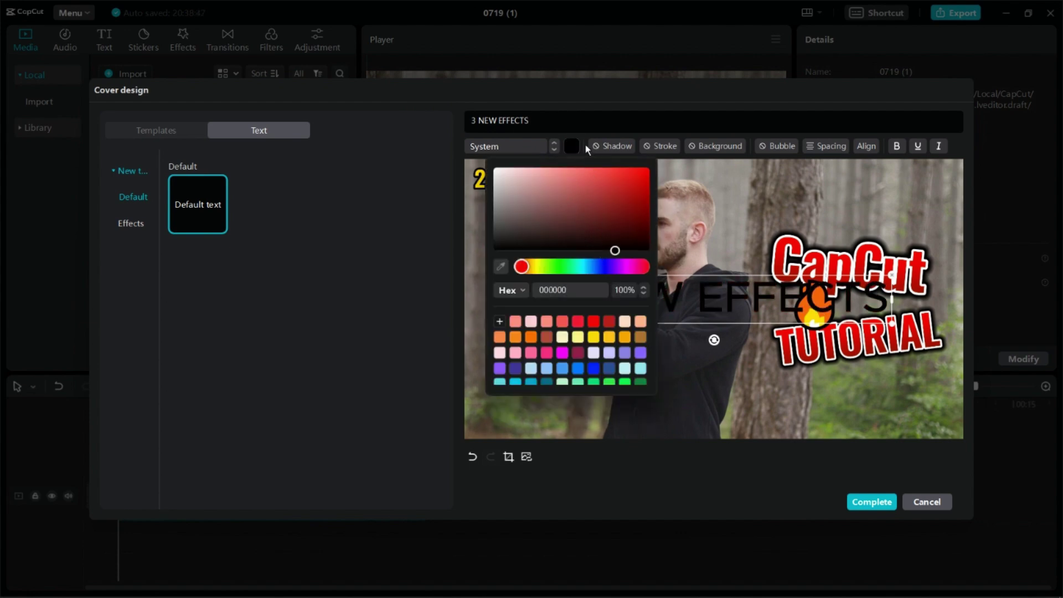
click(585, 136)
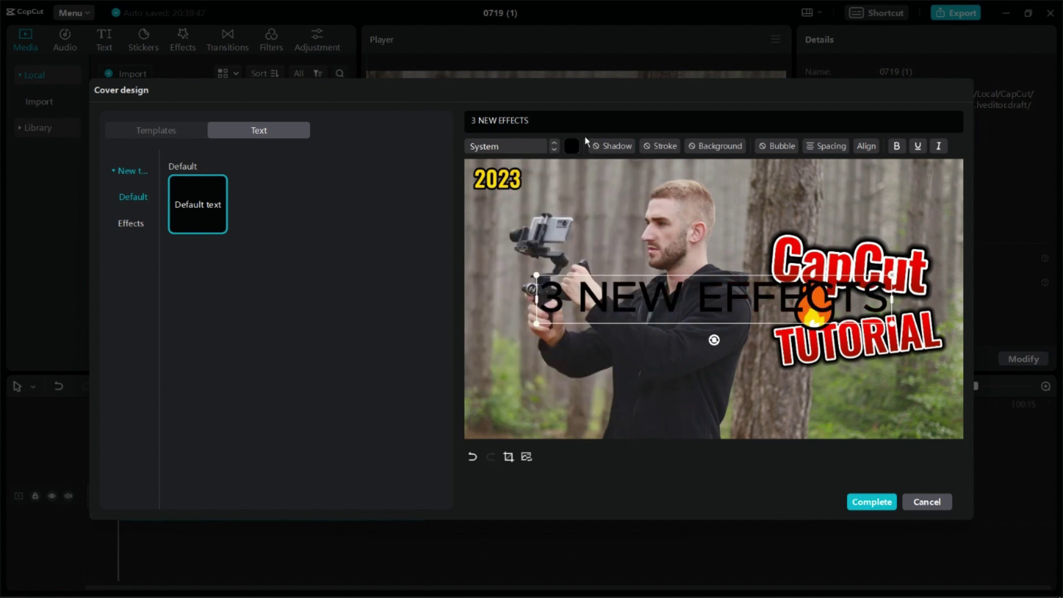
click(708, 147)
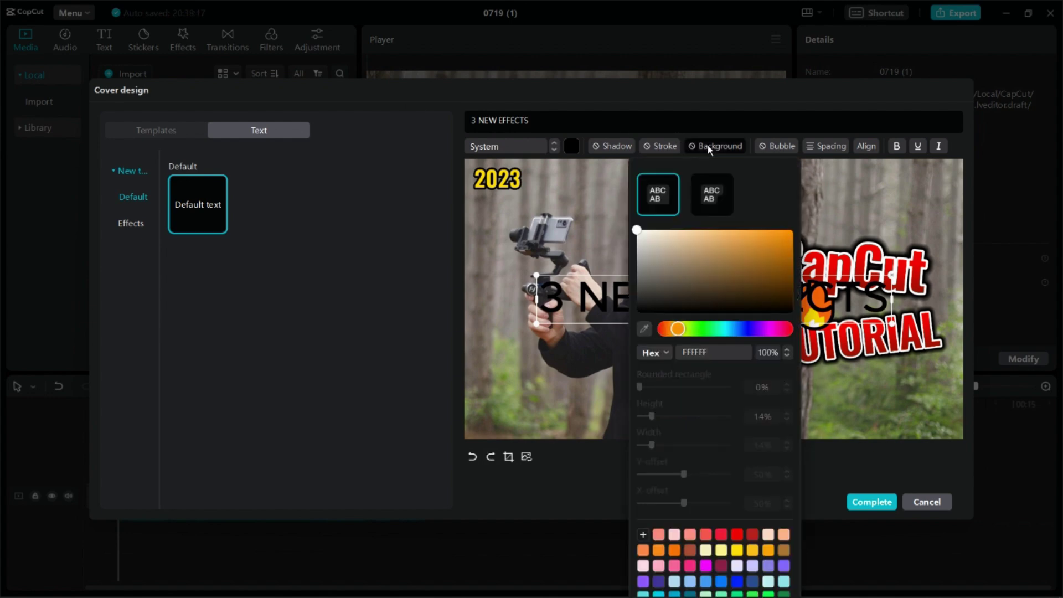
click(644, 328)
click(507, 178)
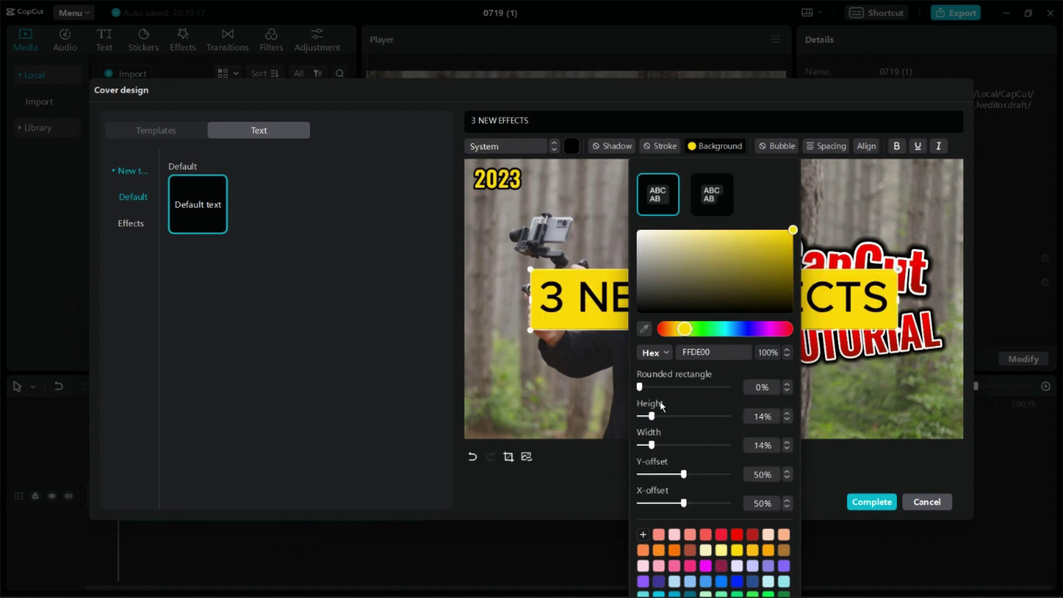
drag(644, 389, 697, 396)
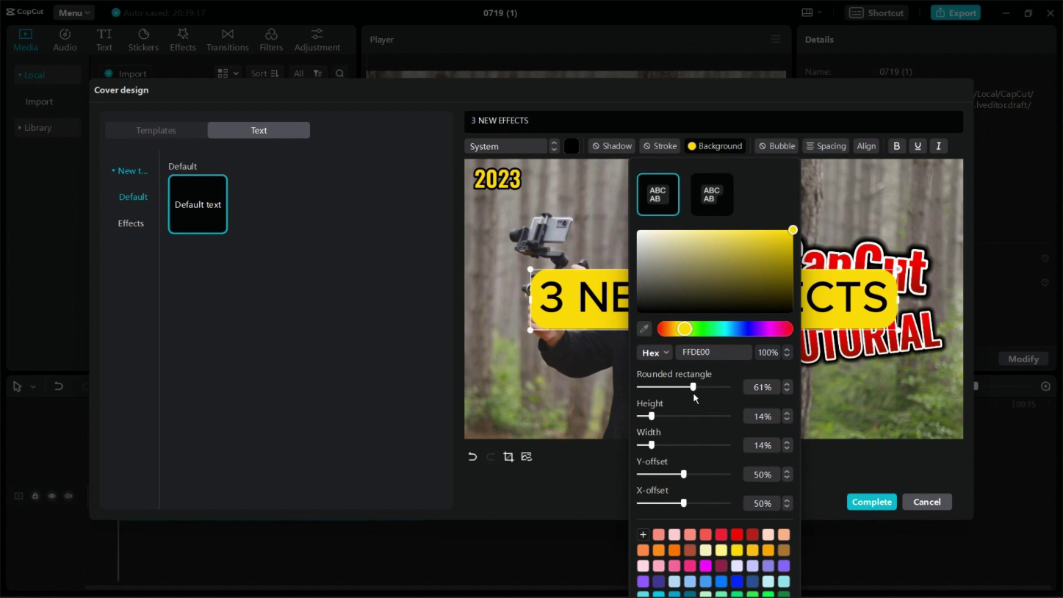
- Set the label's font to Montserrat and shrink it to a small size
click(539, 147)
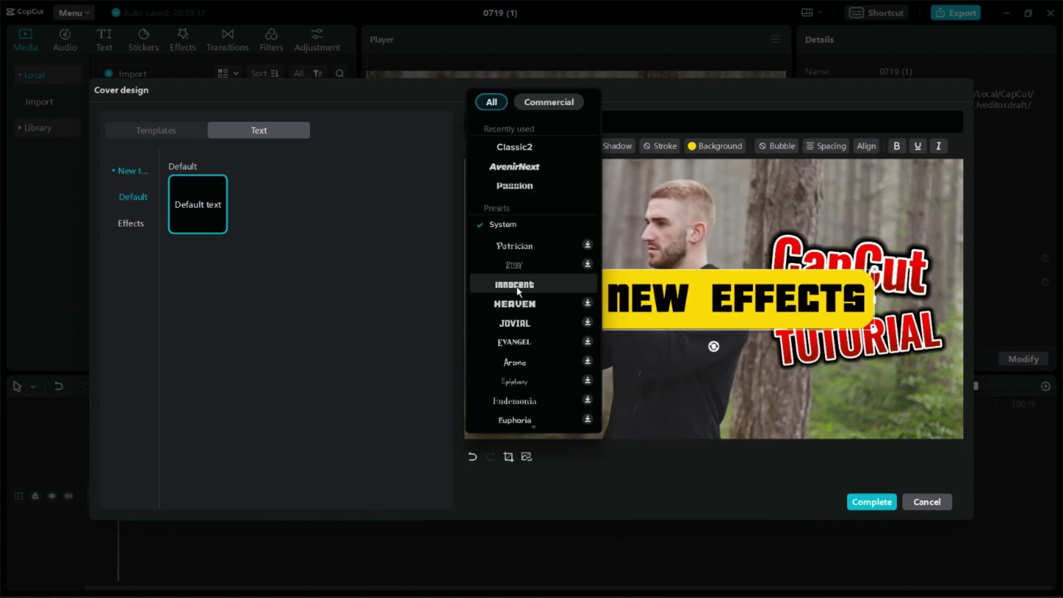
scroll(516, 299, down, 3)
scroll(514, 349, down, 5)
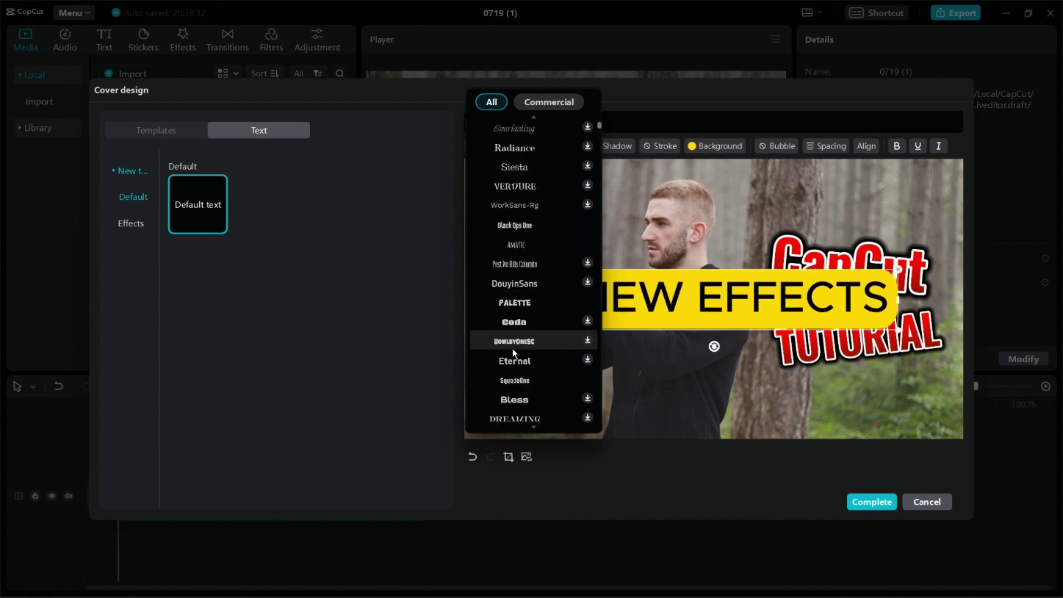
scroll(517, 372, down, 5)
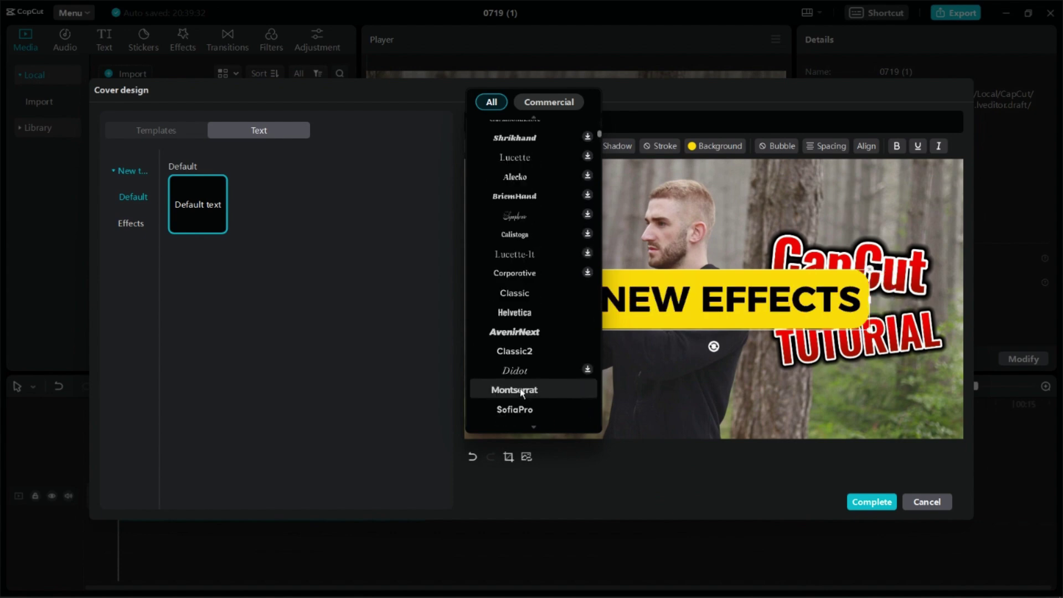
click(514, 390)
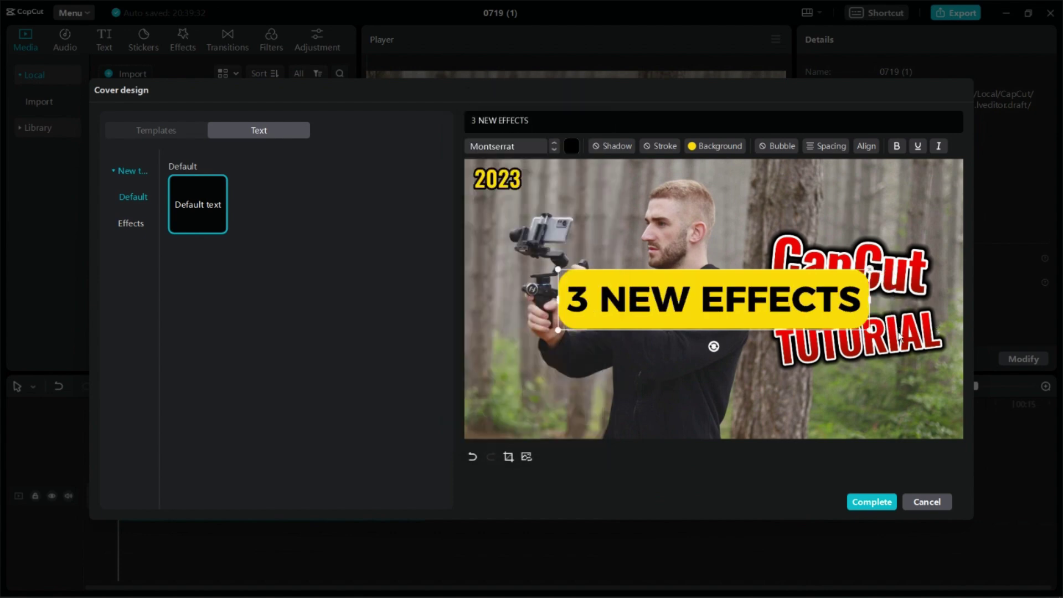
drag(872, 331, 872, 391)
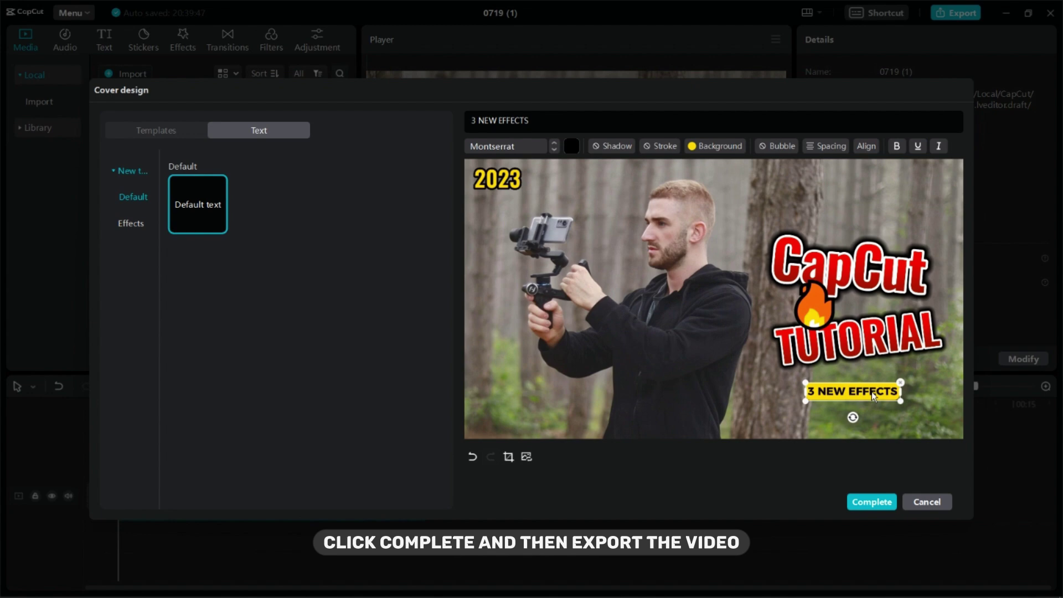
- Complete the cover, export the video titled 'NEW VIDEO', and close the sharing window
click(872, 502)
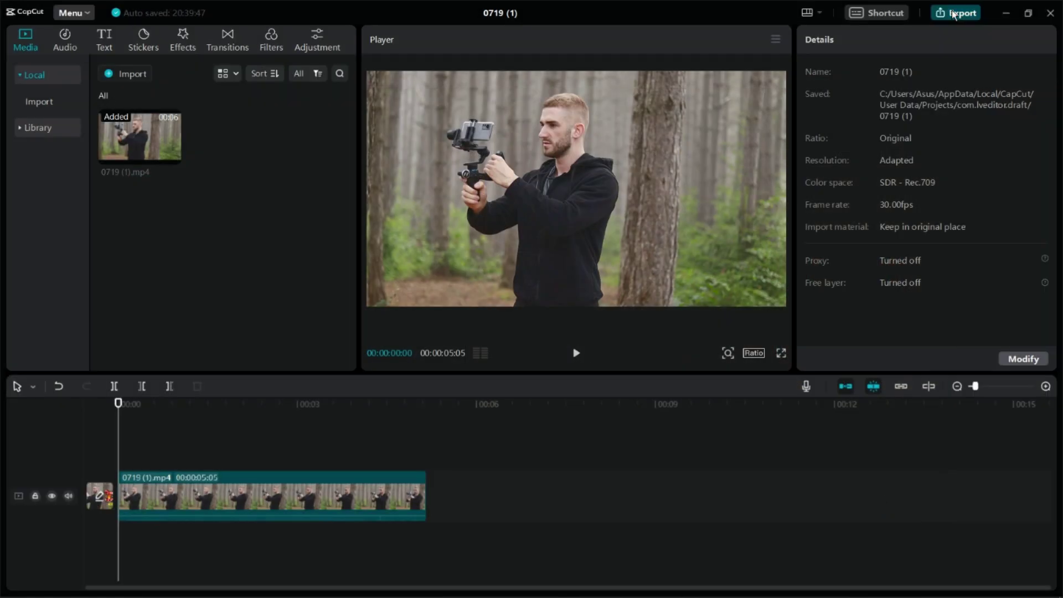
click(955, 13)
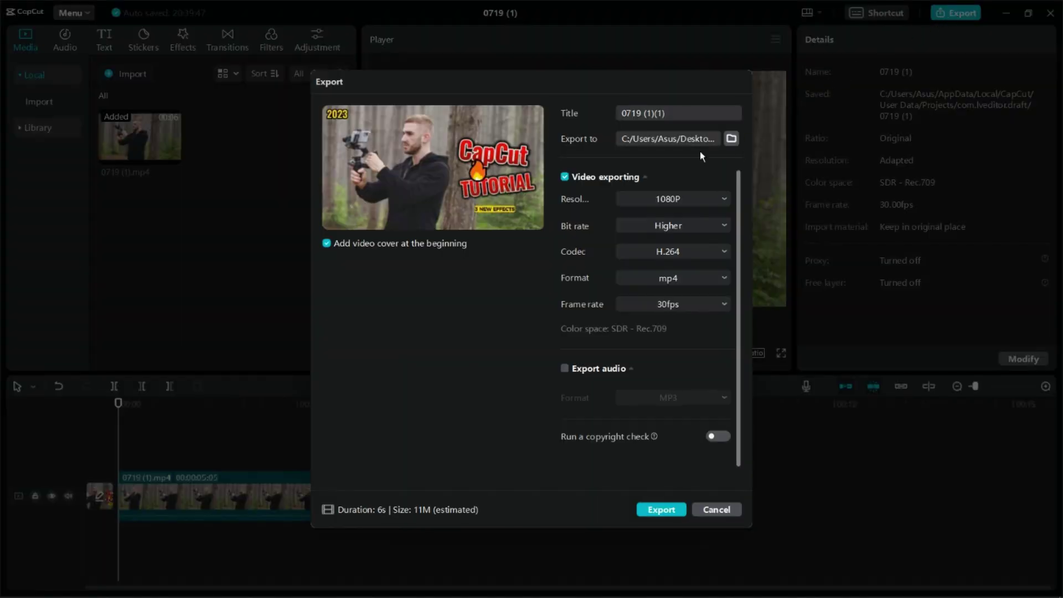
double_click(677, 113)
key(BackSpace)
click(661, 511)
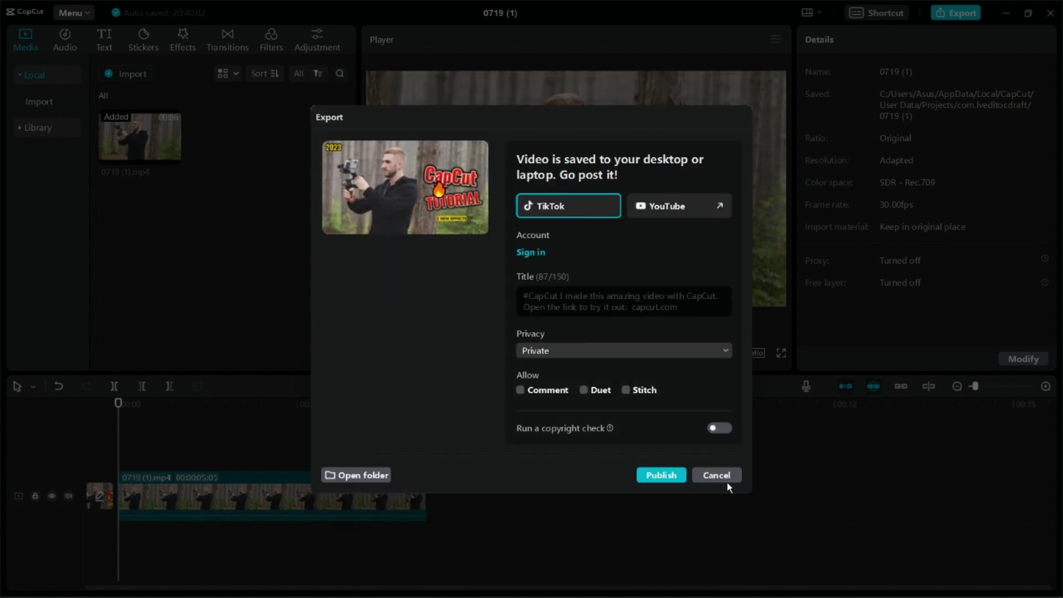
click(719, 476)
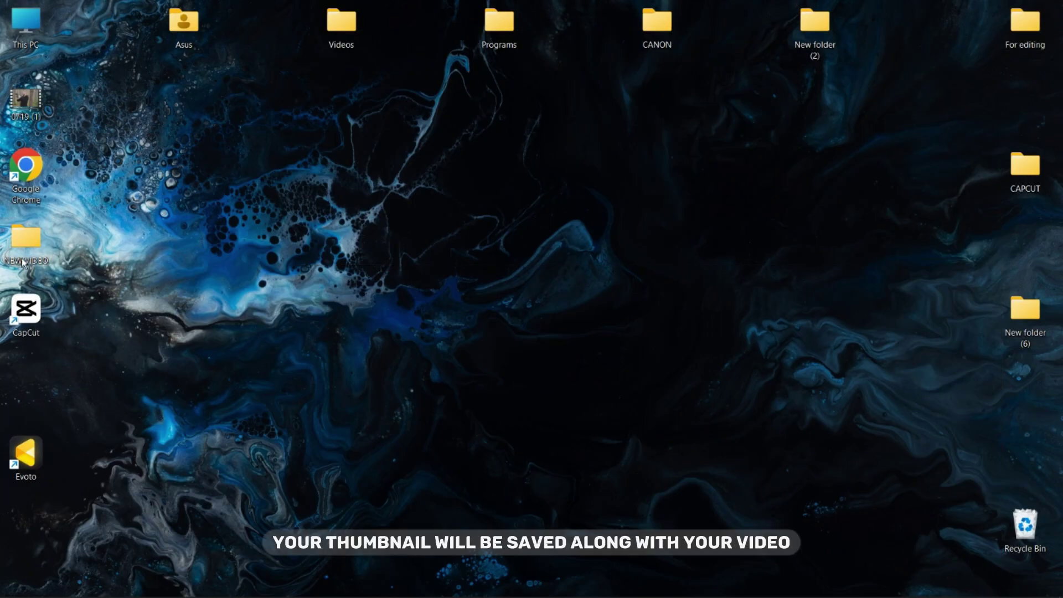
- Open NEW VIDEO-Cover.jpg from the desktop's NEW VIDEO folder in Photos
double_click(24, 263)
click(423, 229)
double_click(423, 229)
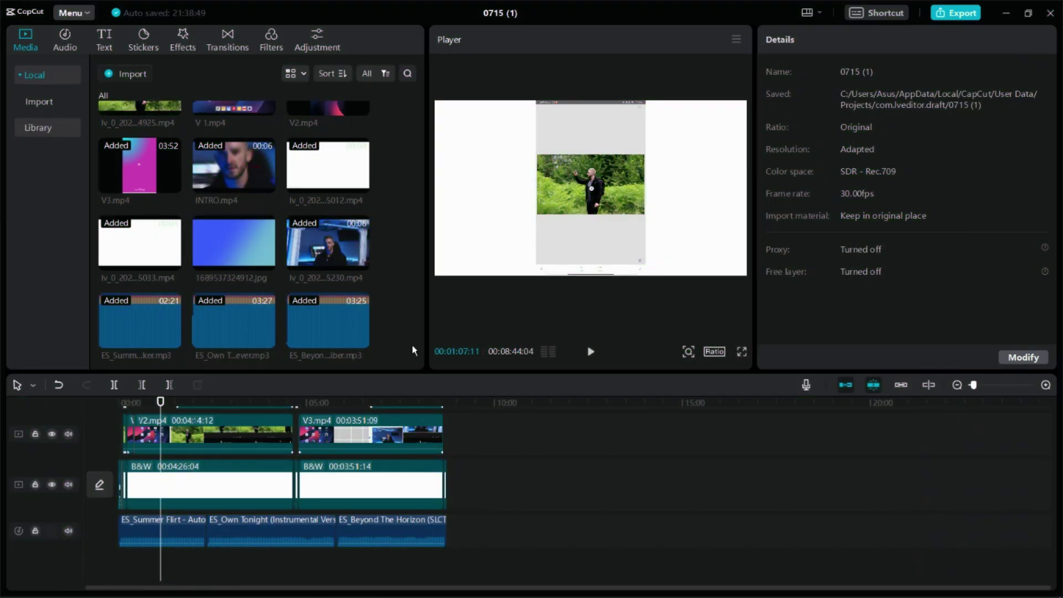
- Run the Audio copyright check on project 0715 (1)
click(62, 42)
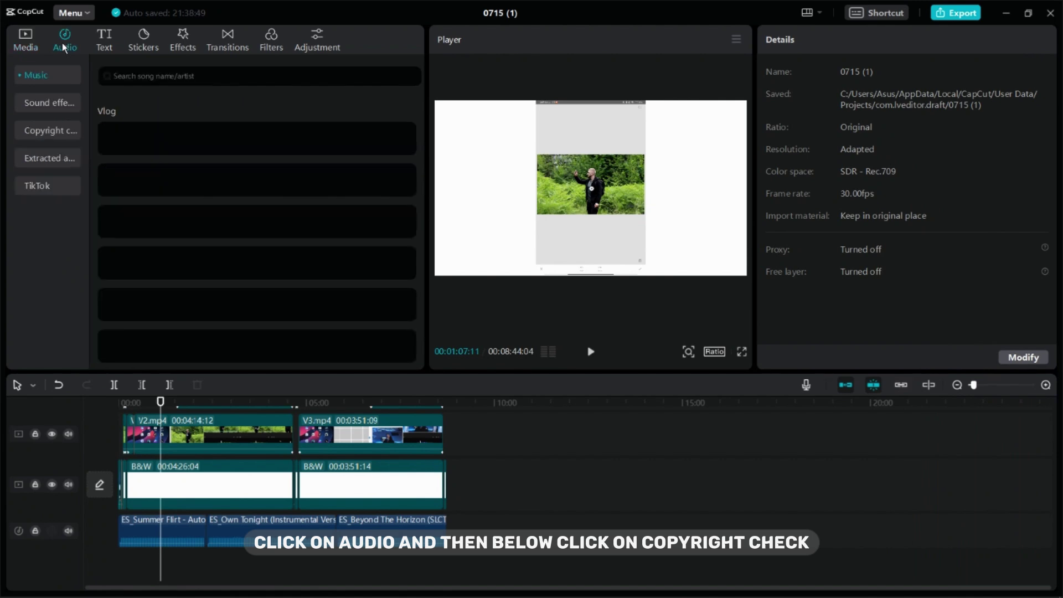
click(32, 134)
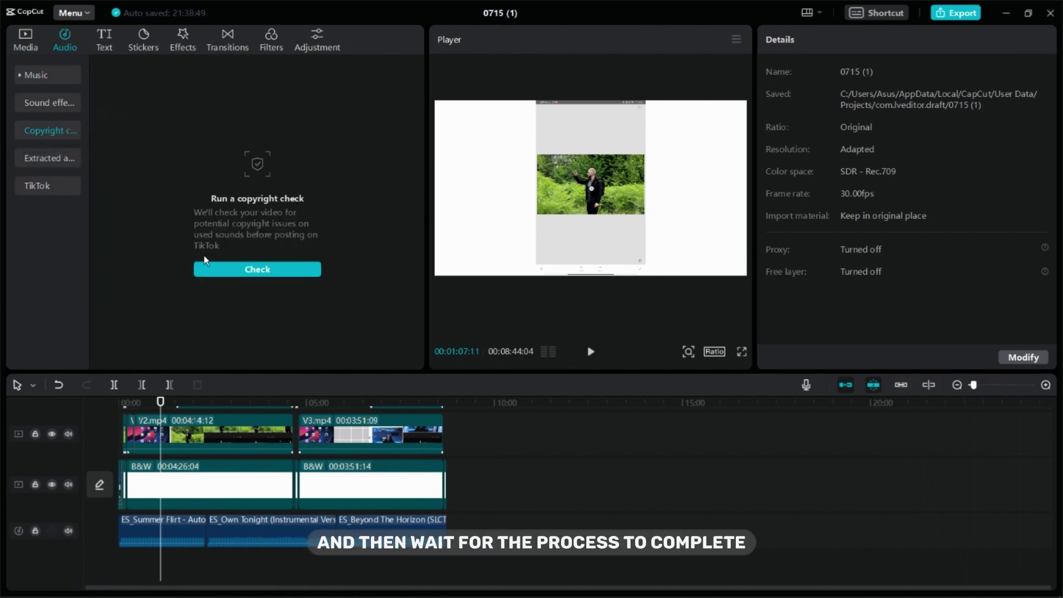
click(233, 273)
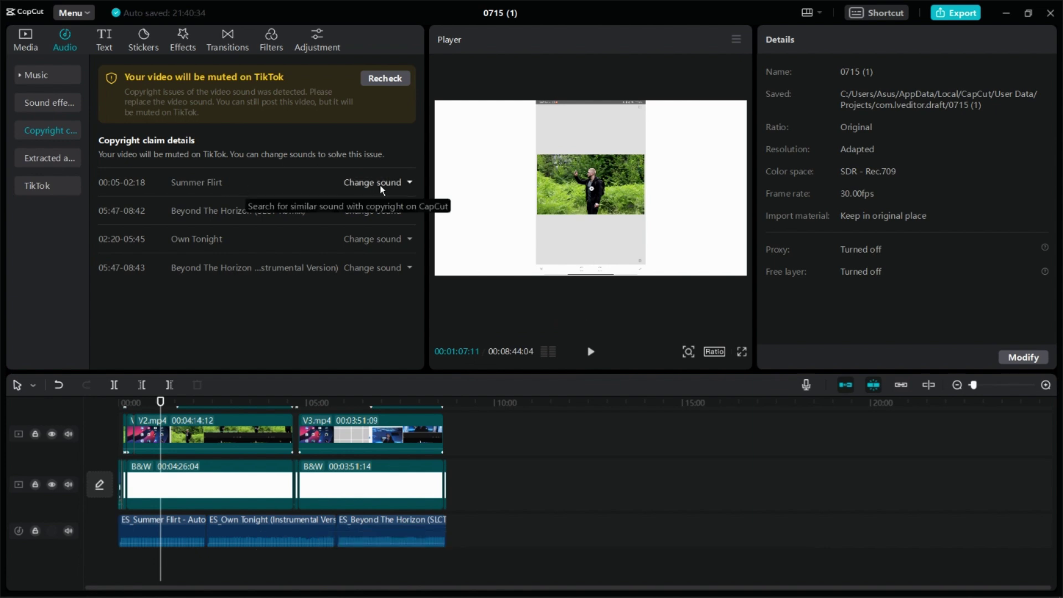
- Add the suggested Mysterious beat song and delete the flagged ES_Summer Flirt clip
click(409, 182)
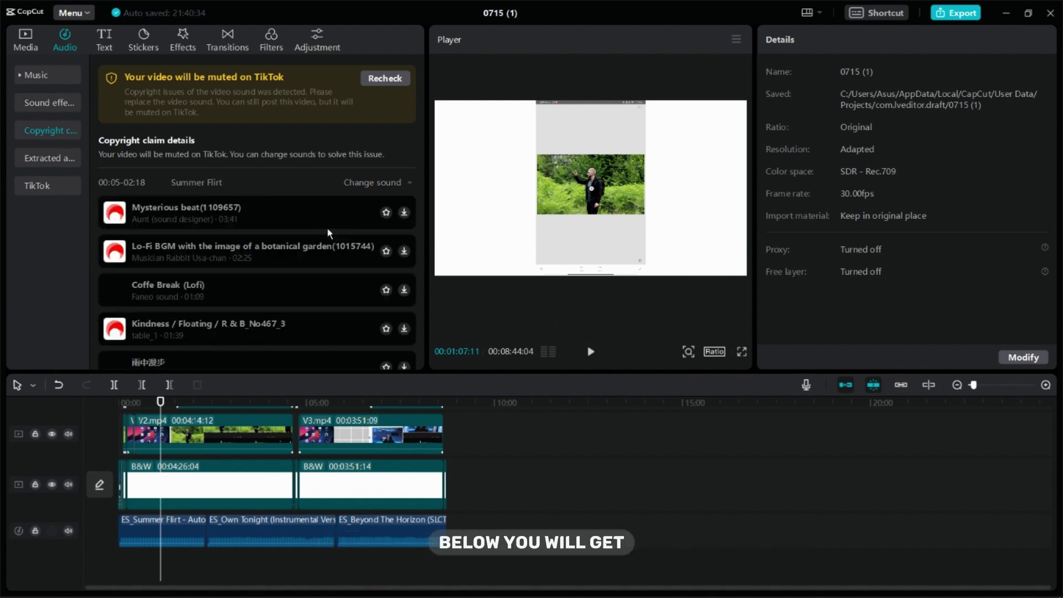
click(234, 212)
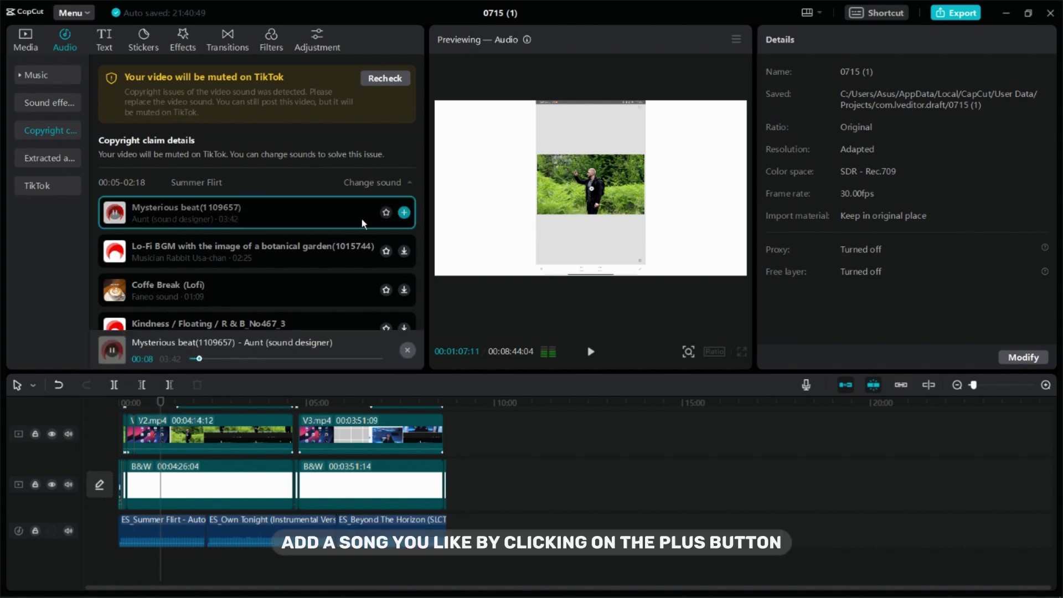
click(404, 212)
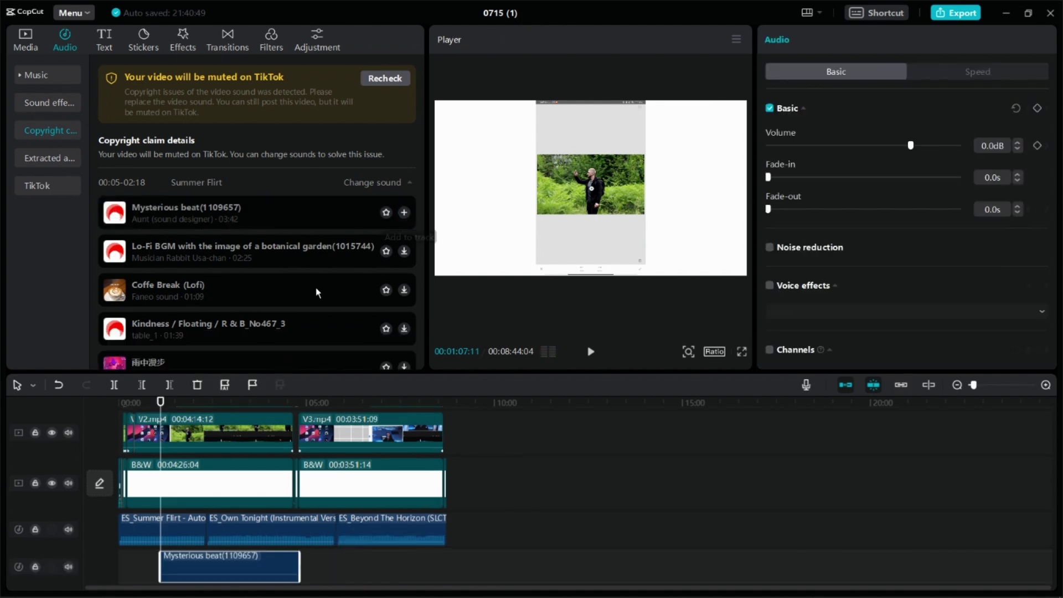
click(188, 530)
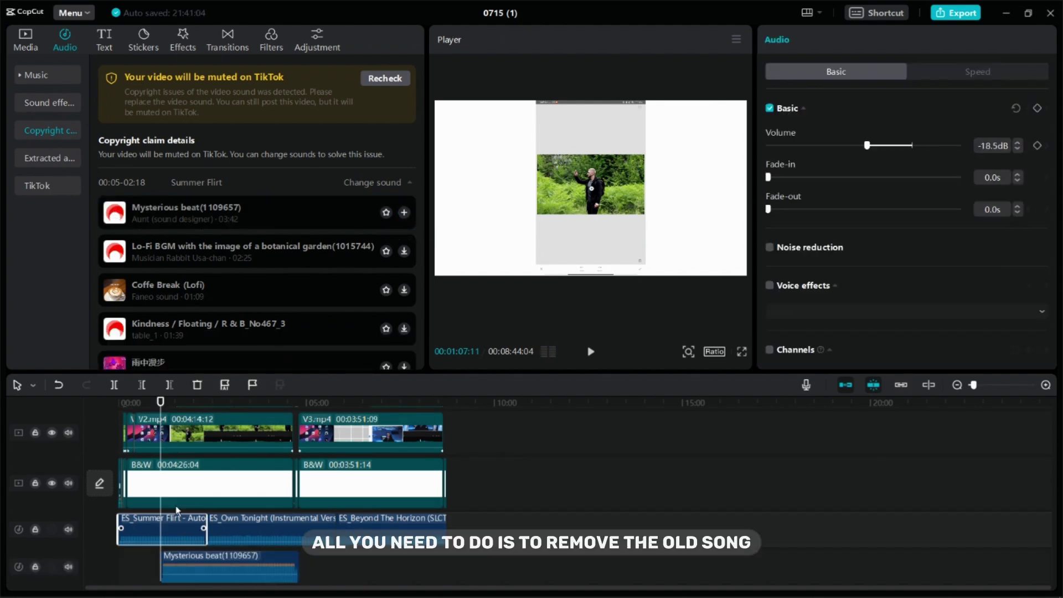
click(196, 385)
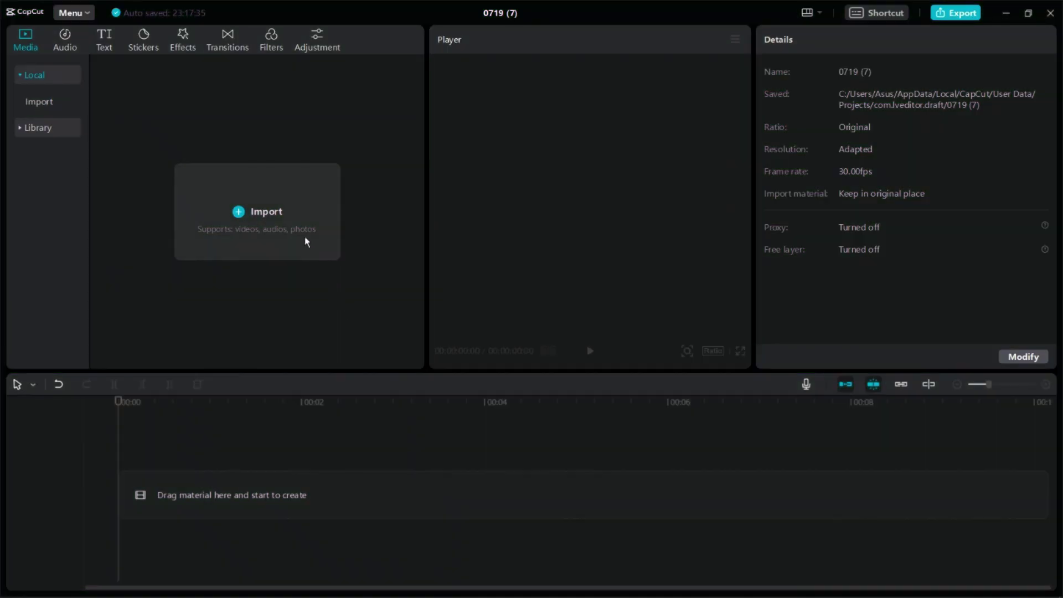
- Import the two 0719 (7) forest video clips into the project
click(304, 237)
drag(247, 202, 151, 146)
click(633, 303)
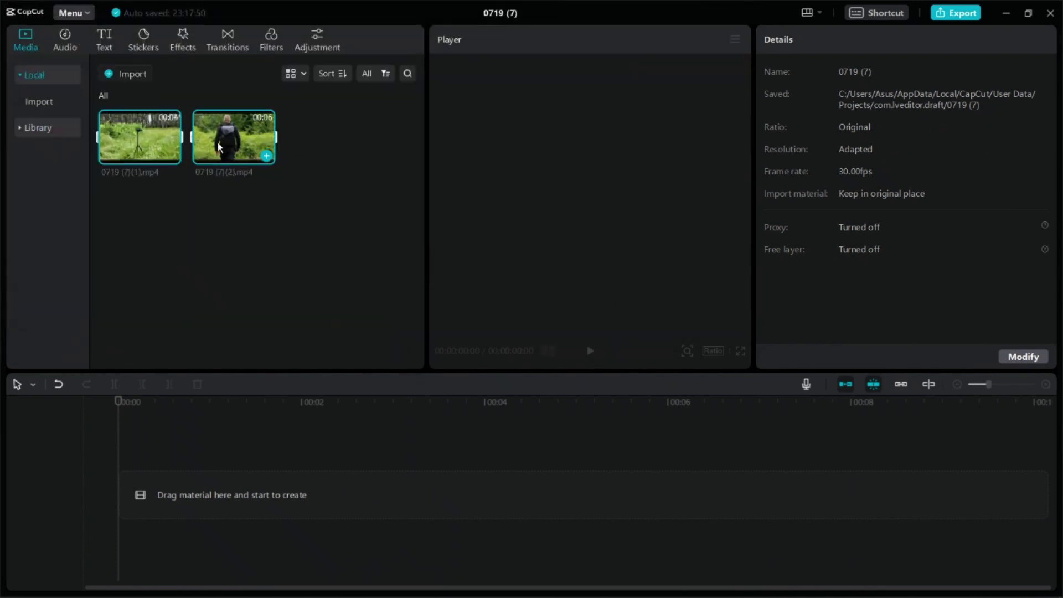
- Place both clips back-to-back on the timeline and play the unedited video
drag(227, 158, 354, 474)
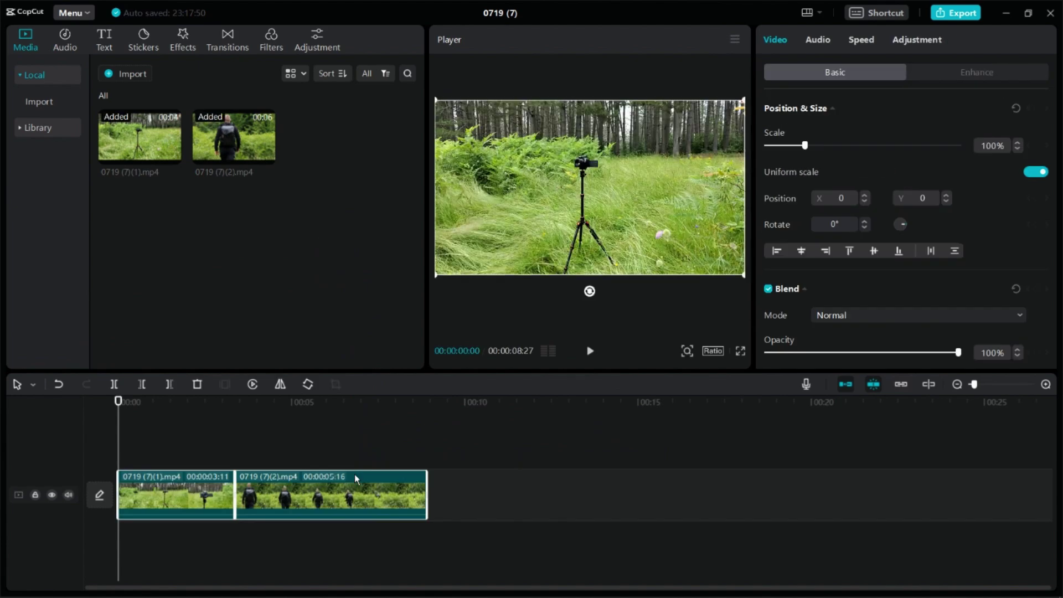
click(427, 413)
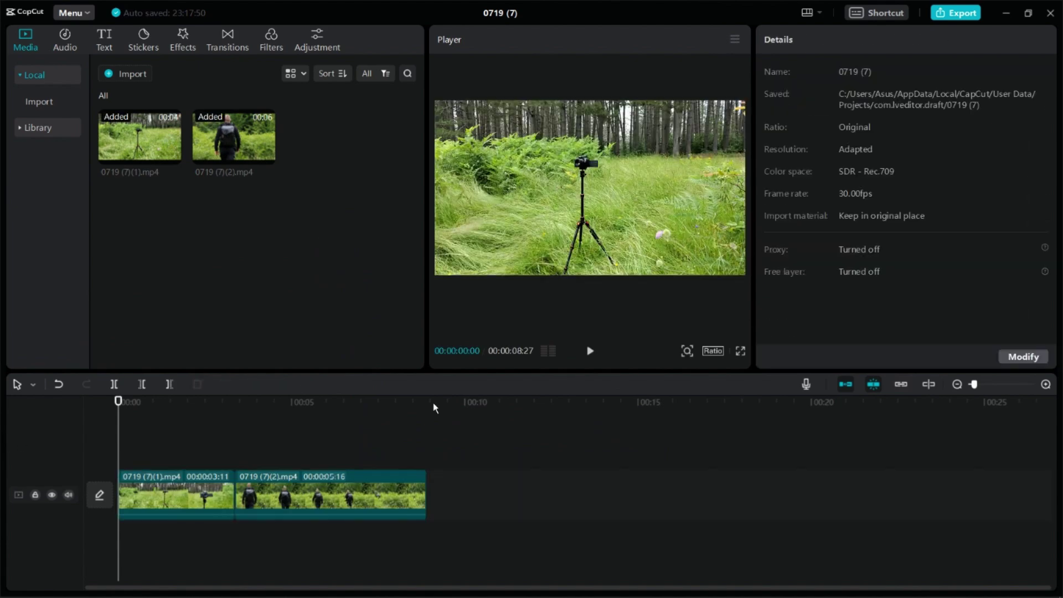
click(589, 352)
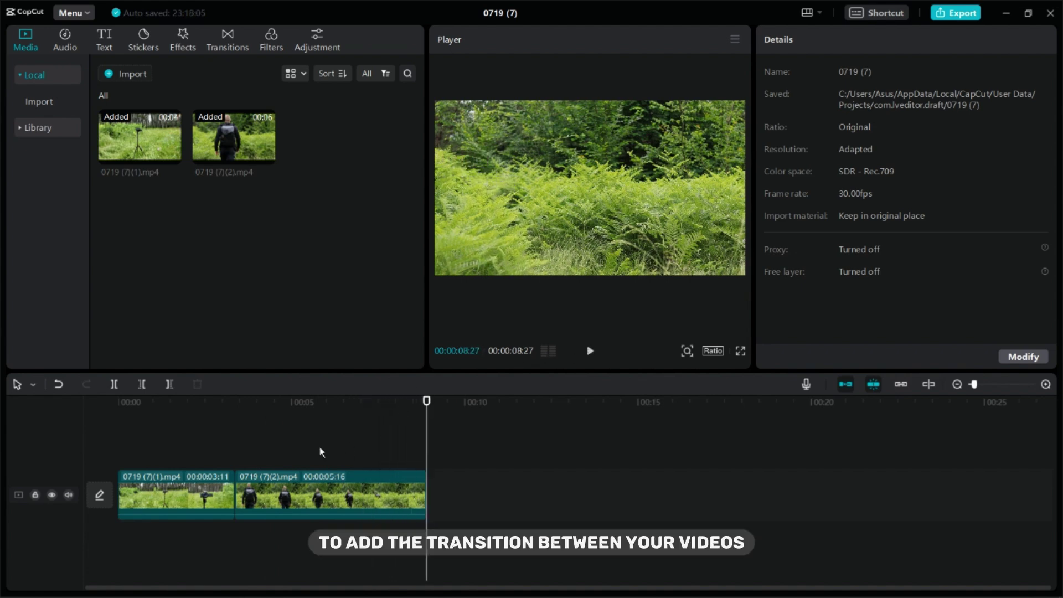
- Drop the Glitch category's Color Glitch transition onto the cut at 00:00:02:27 and preview it
click(220, 442)
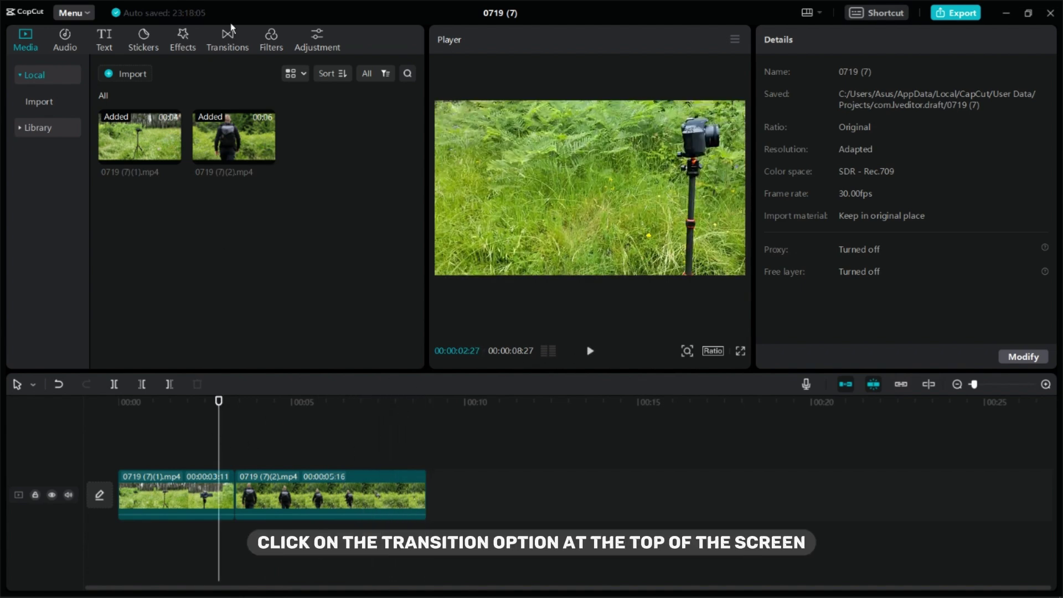
click(221, 46)
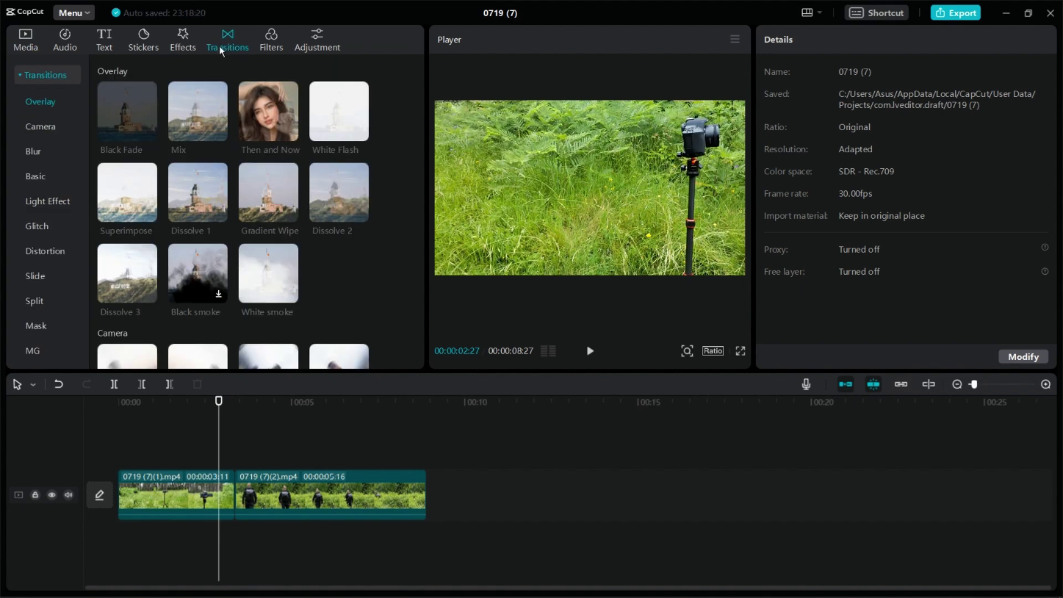
click(37, 227)
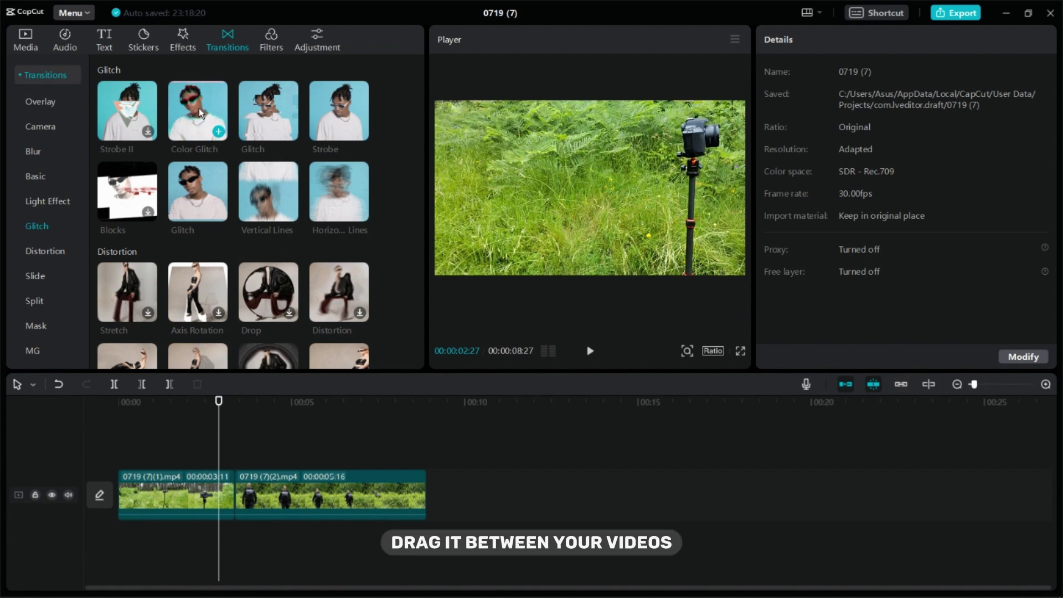
drag(198, 108, 233, 491)
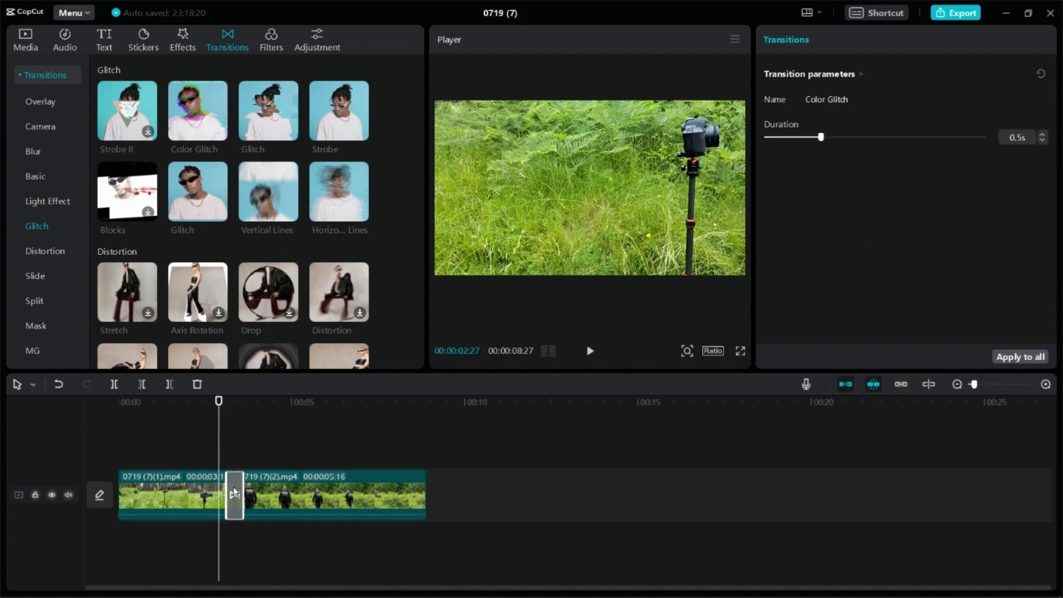
click(589, 351)
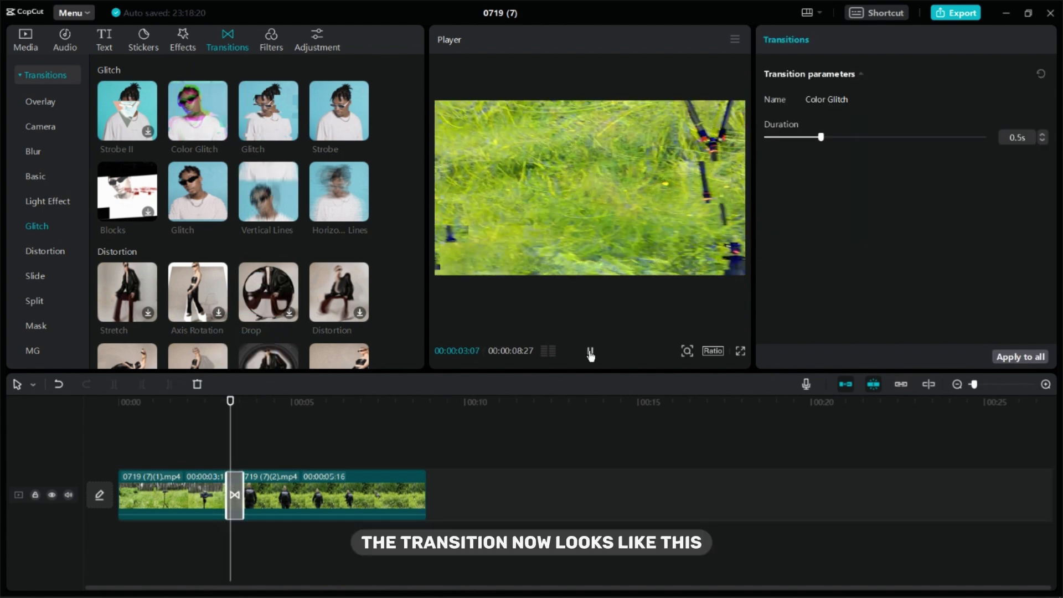
click(591, 354)
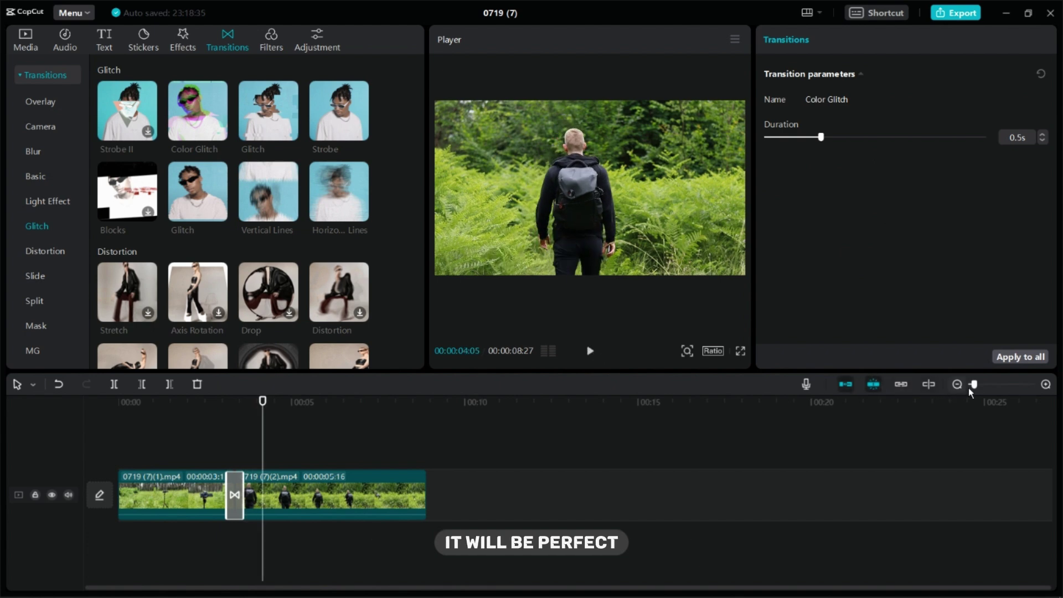
drag(974, 385, 990, 386)
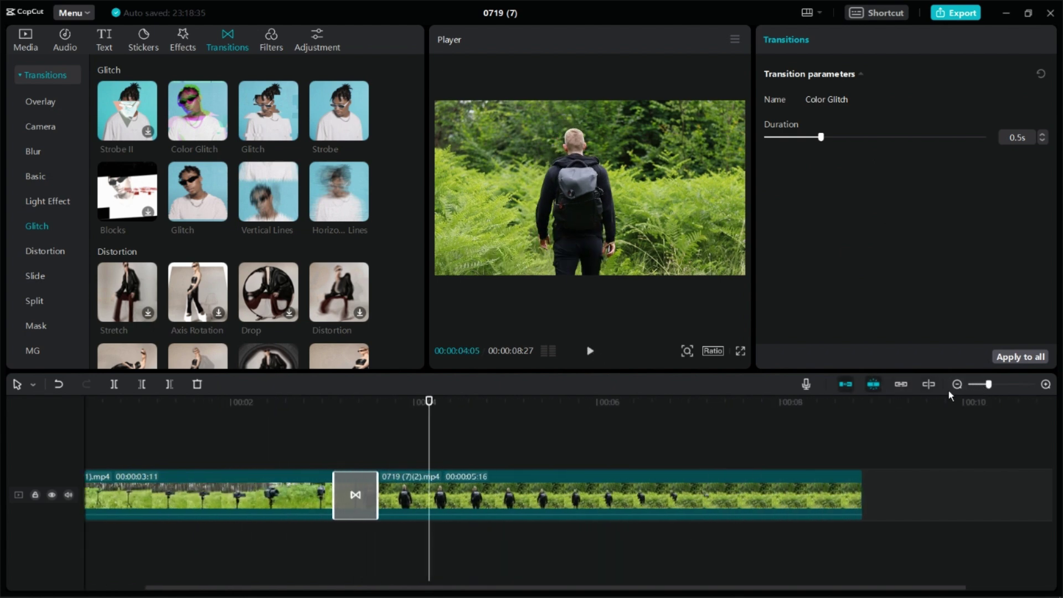
- Search the audio library for GLITCH and preview several glitch sound effects
click(65, 38)
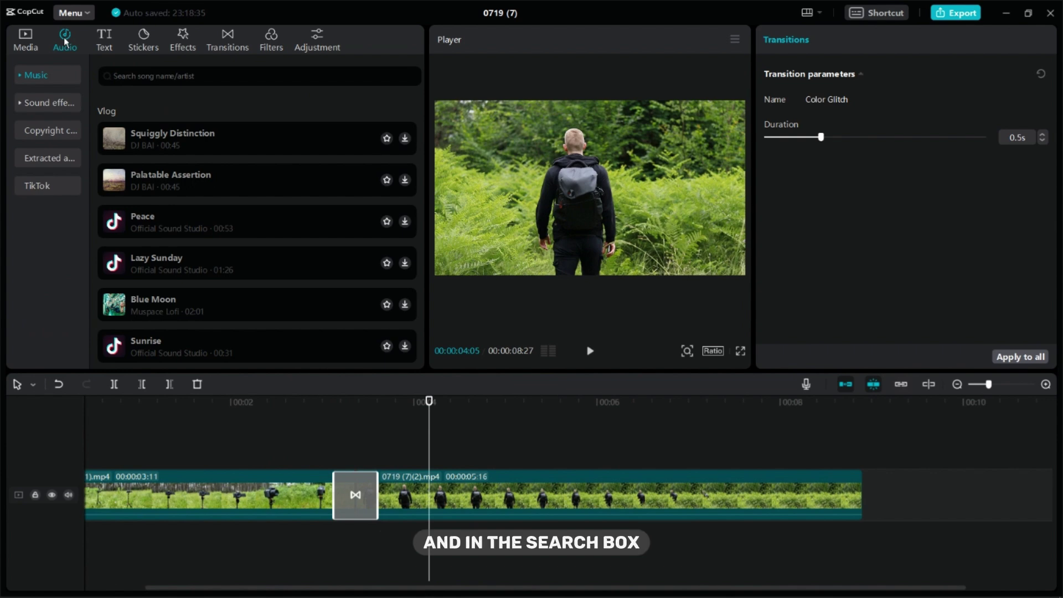
click(165, 76)
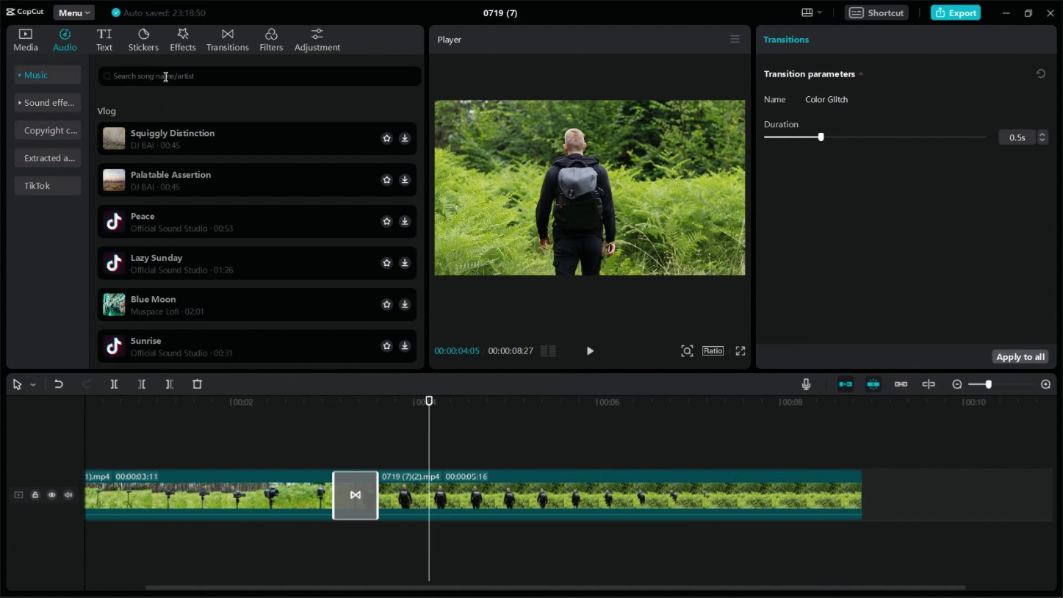
text(GLITCH)
key(Return)
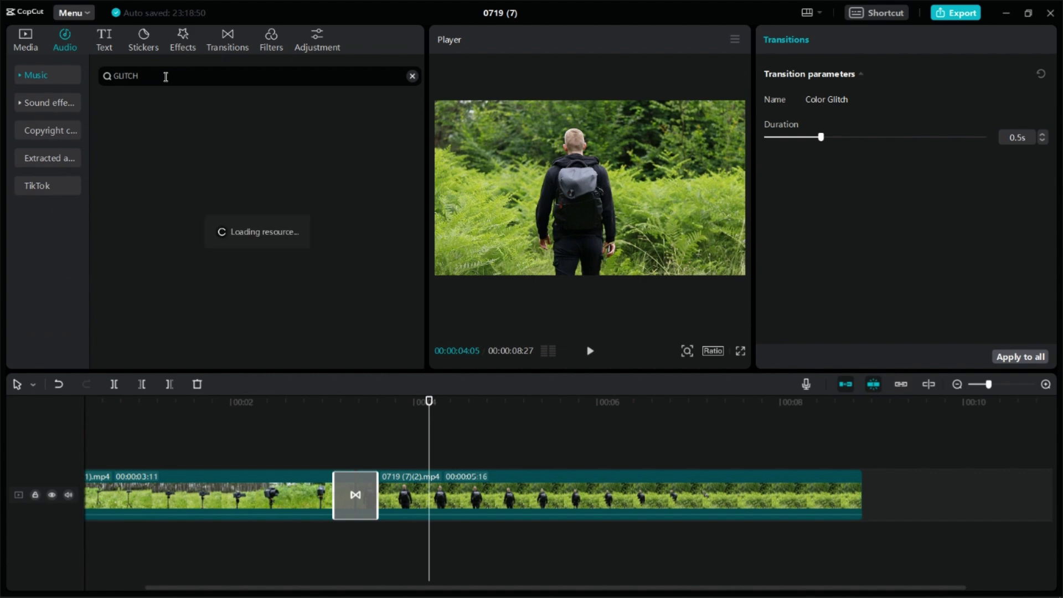
click(197, 121)
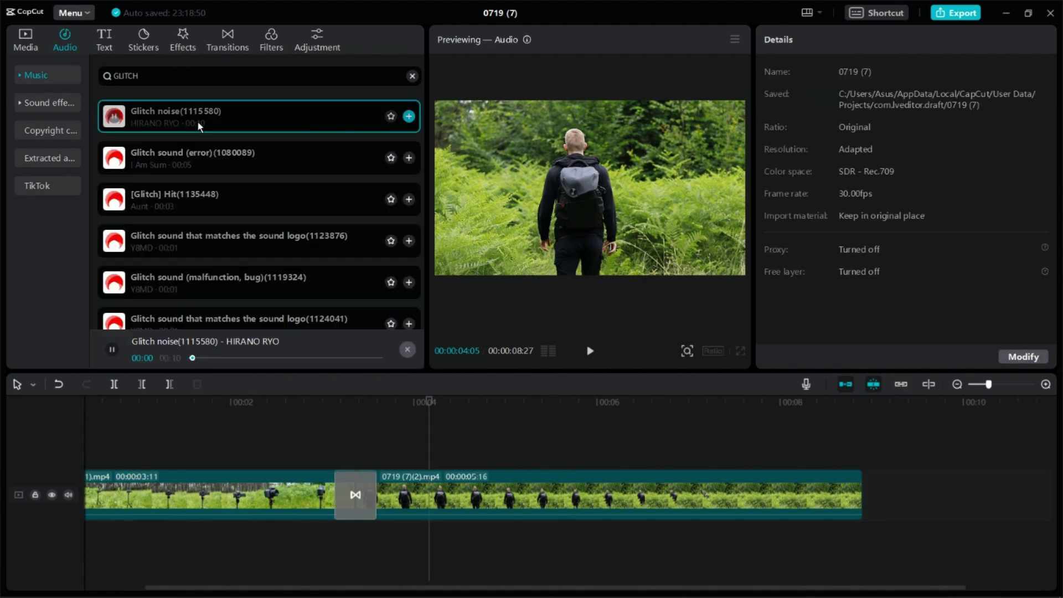
click(200, 157)
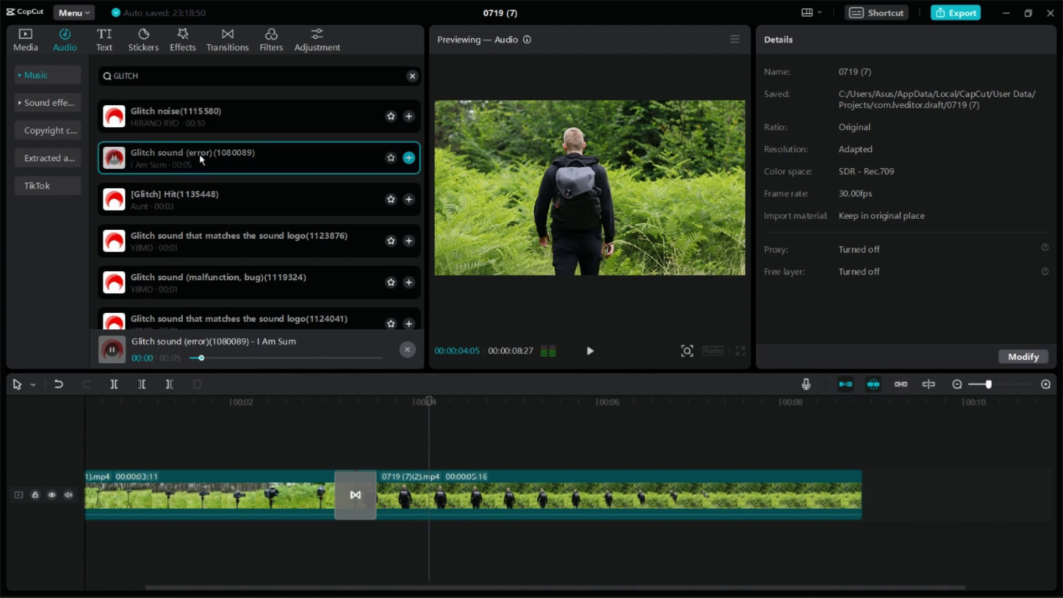
click(199, 201)
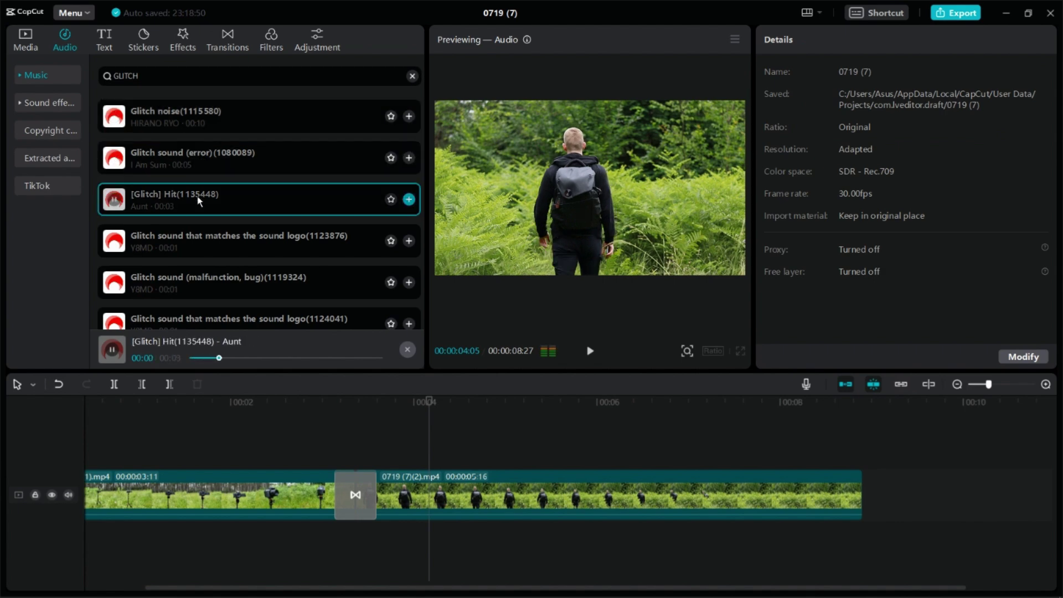
click(225, 234)
- Add 'Glitch sound that matches the sound logo' and align it under the transition
click(409, 241)
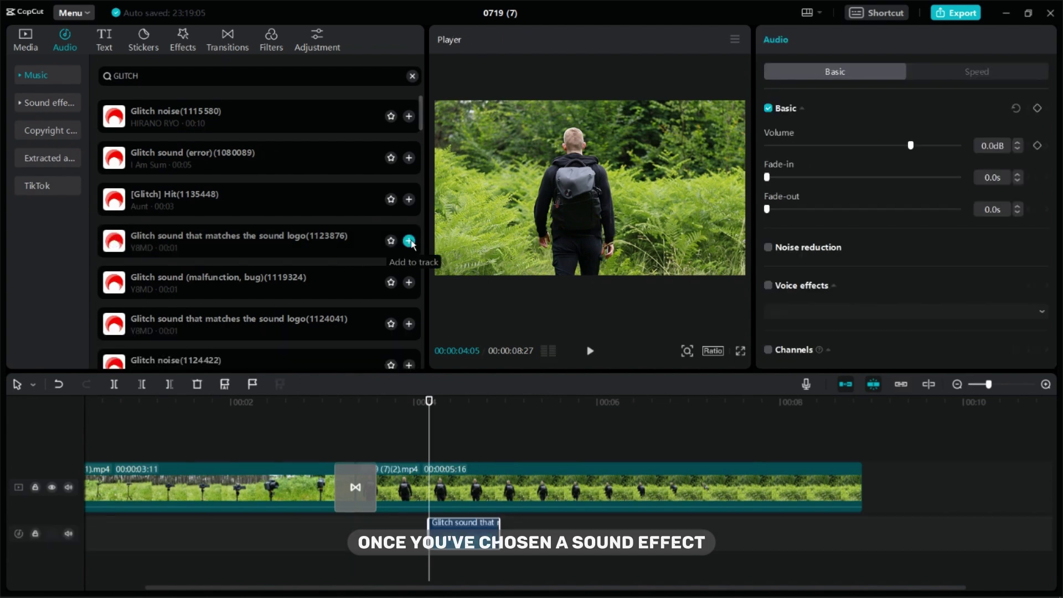
click(247, 431)
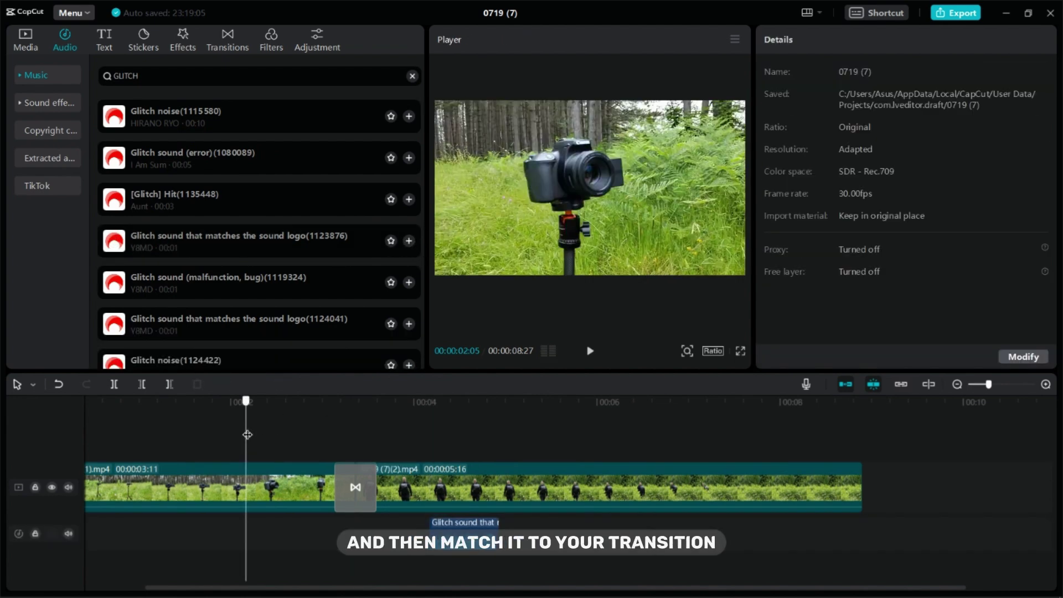
mouse_move(248, 434)
mouse_down()
mouse_move(165, 434)
mouse_move(242, 441)
mouse_up()
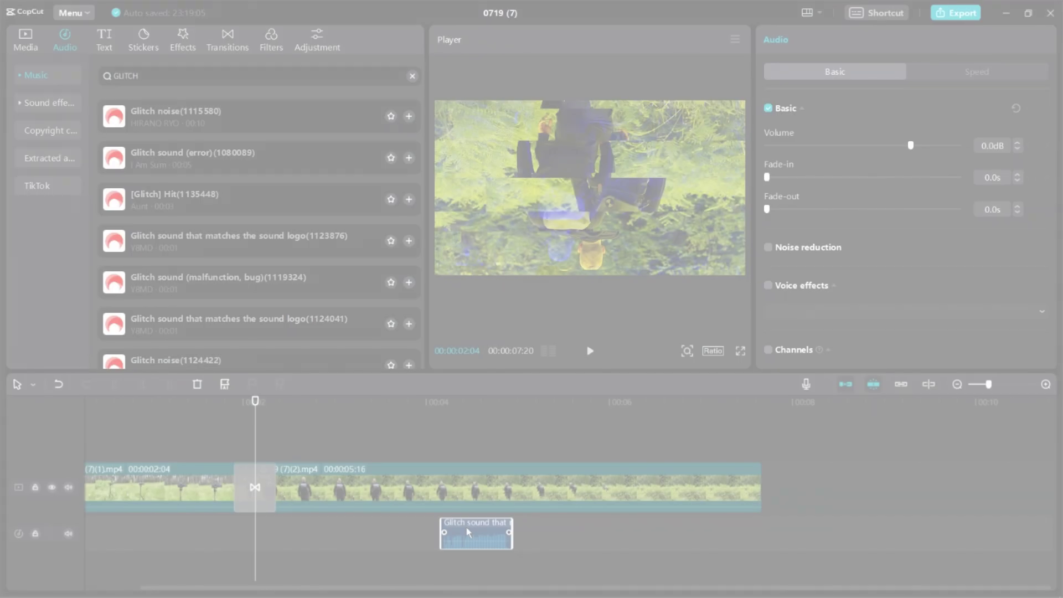
drag(466, 532, 248, 528)
- Lengthen the Color Glitch transition to 0.7s
click(265, 491)
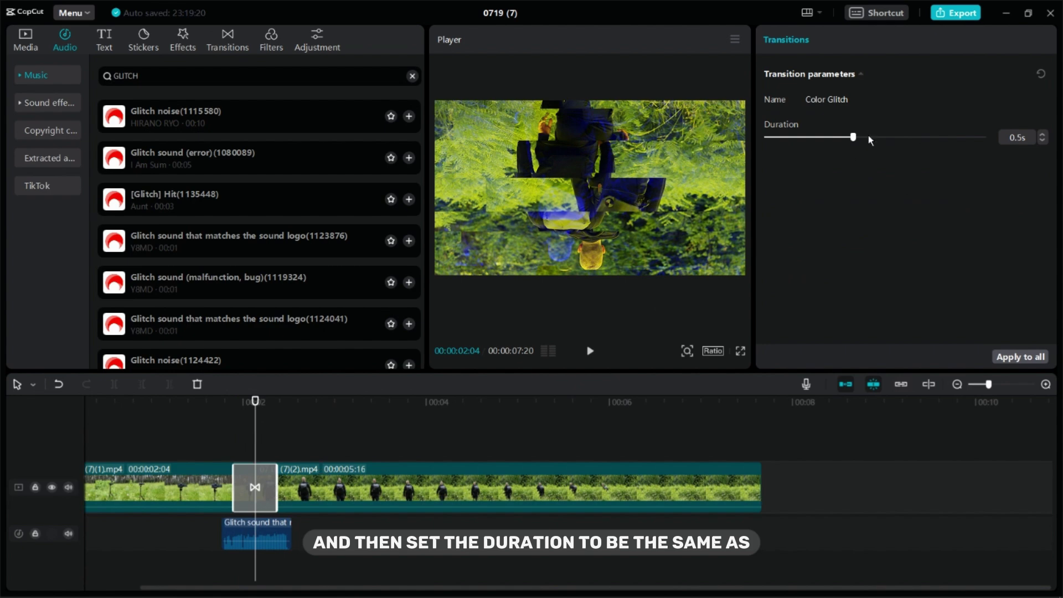
drag(869, 135, 892, 143)
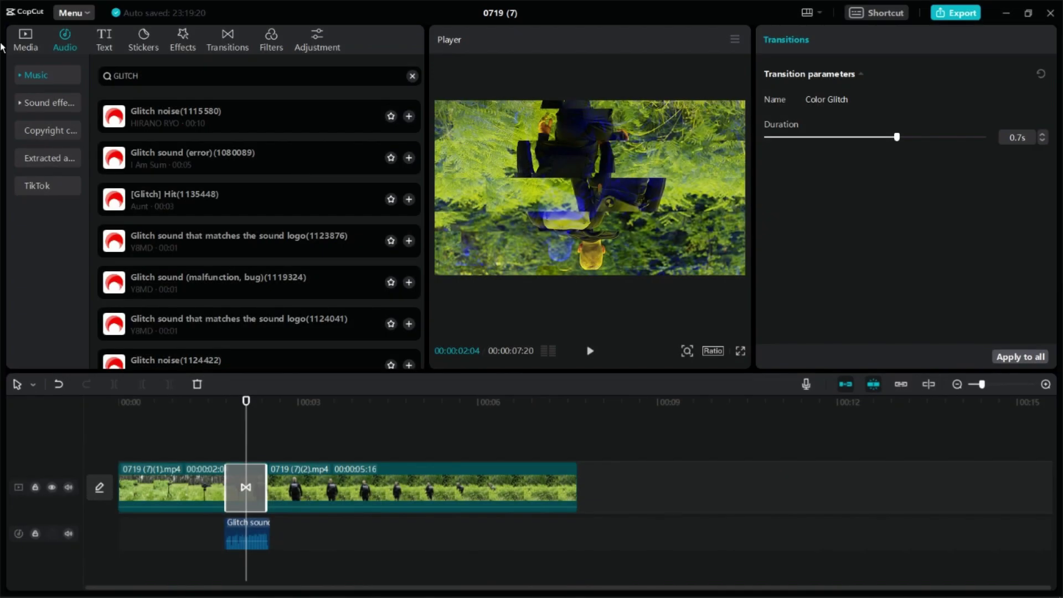
click(24, 38)
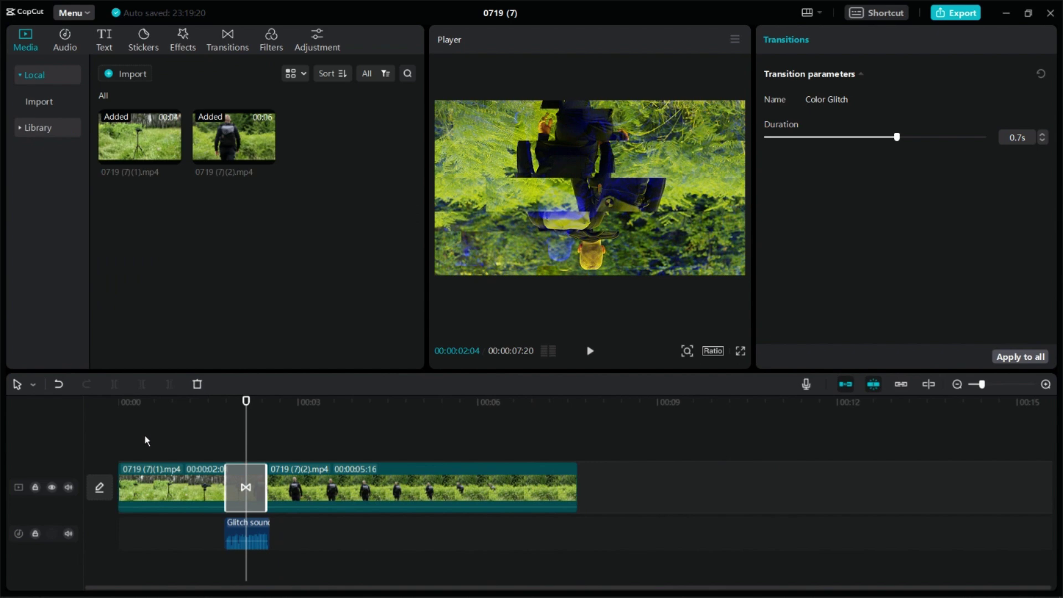
- Play the finished edit from the beginning
click(157, 443)
drag(157, 443, 69, 456)
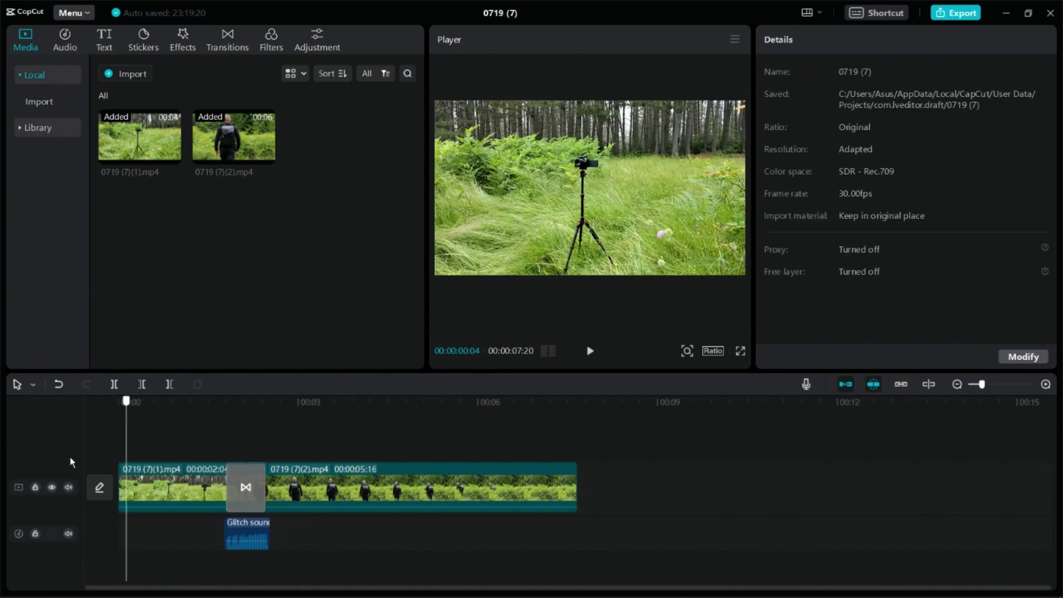
click(590, 352)
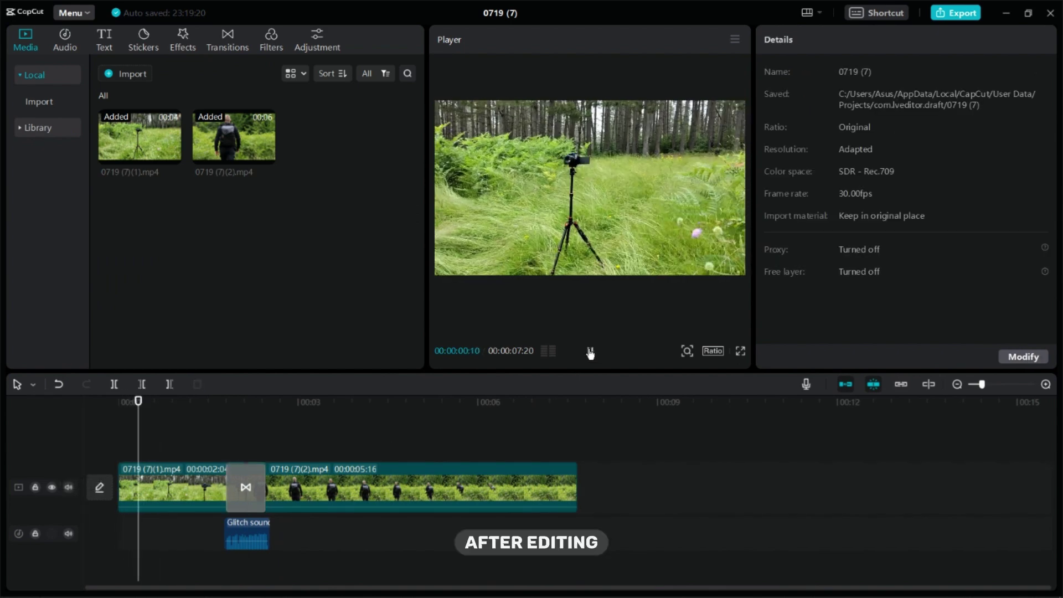